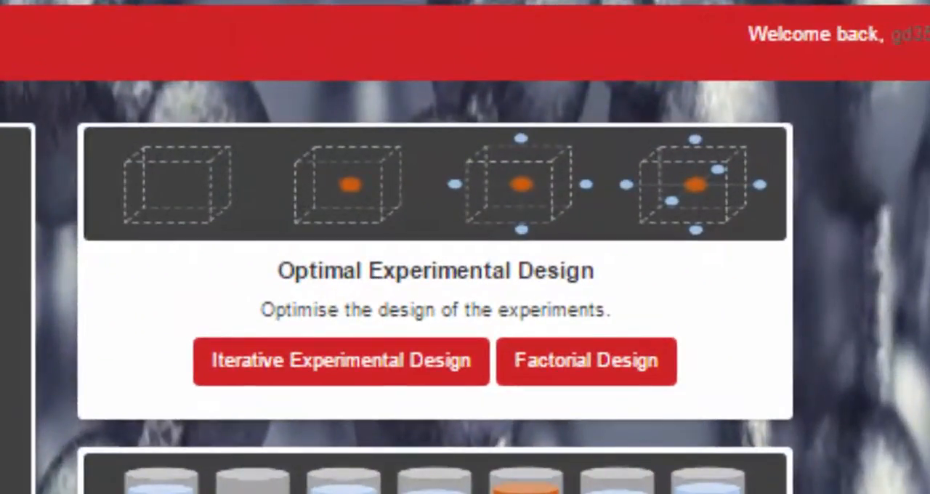
Start an Iterative Experimental Design with the Protein Corona Dataset for Experimental Design
scroll(435, 270, "down", 3)
scroll(436, 270, "down", 3)
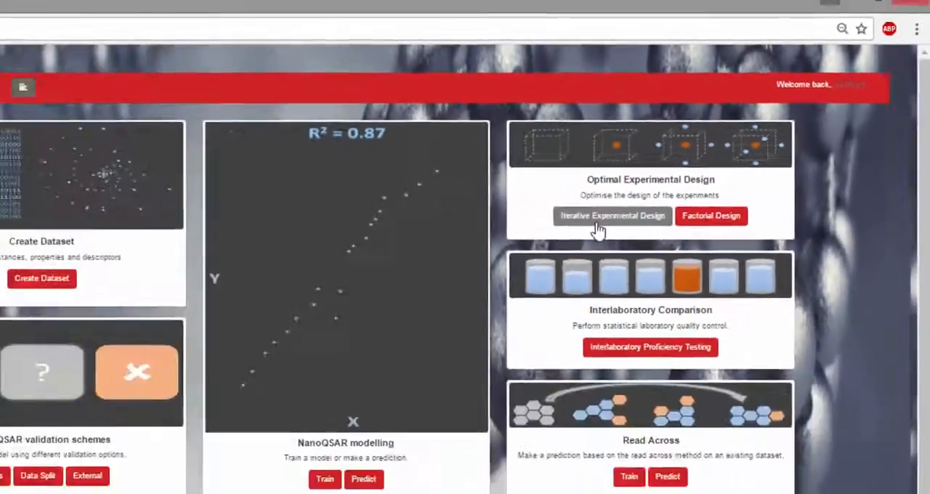
left_click(596, 226)
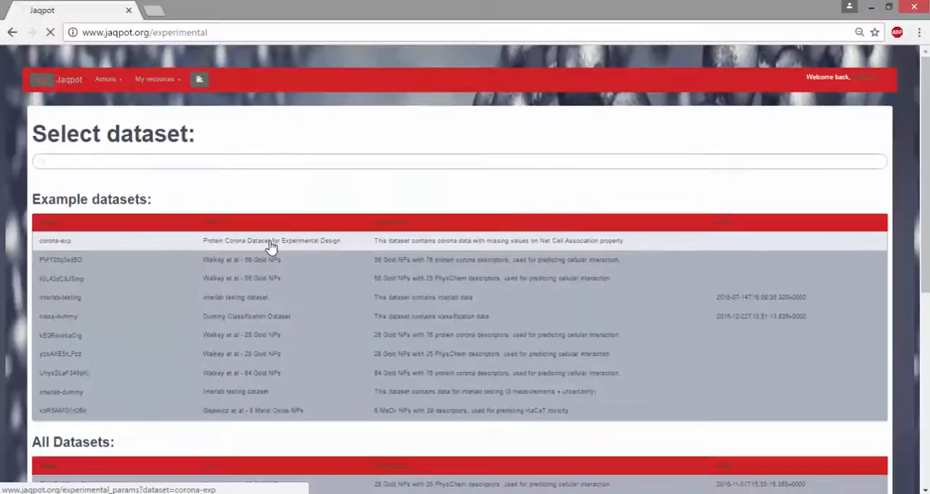
left_click(390, 276)
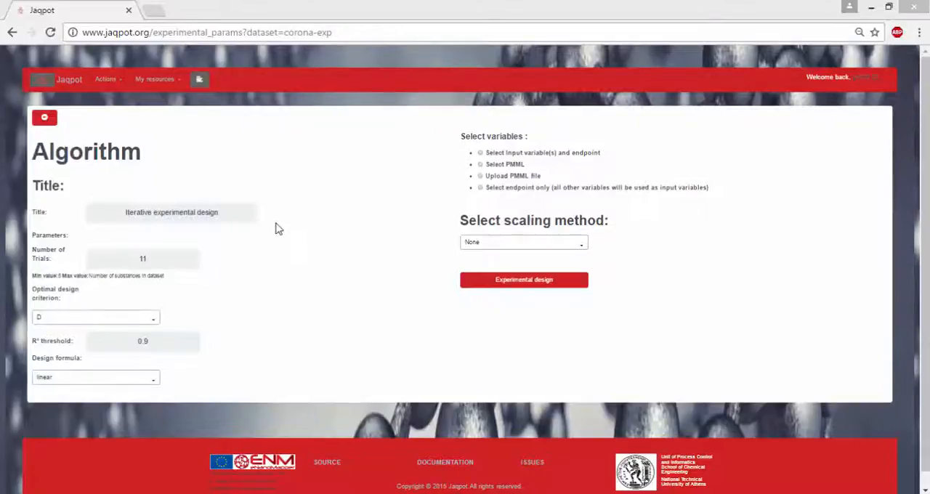
Set the number of trials to 8 and keep D as the optimal design criterion
left_click(164, 260)
key("BackSpace")
key("BackSpace")
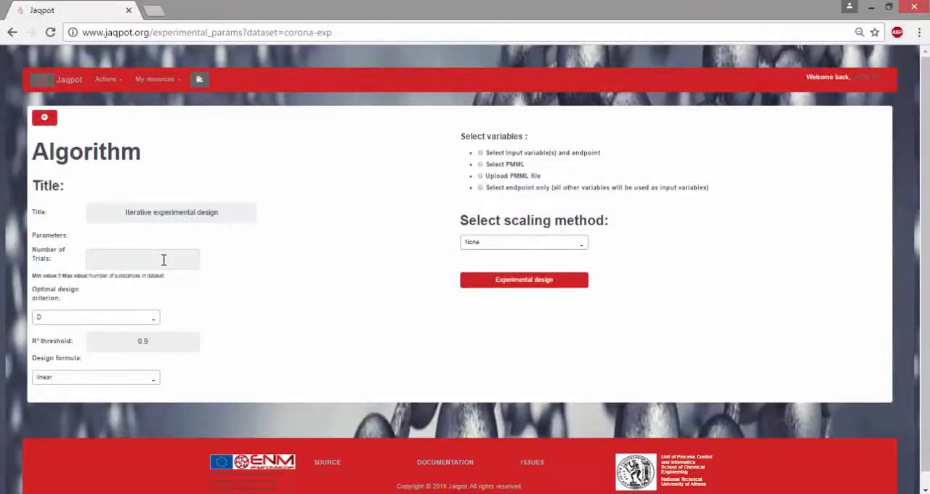
type("8")
left_click(157, 322)
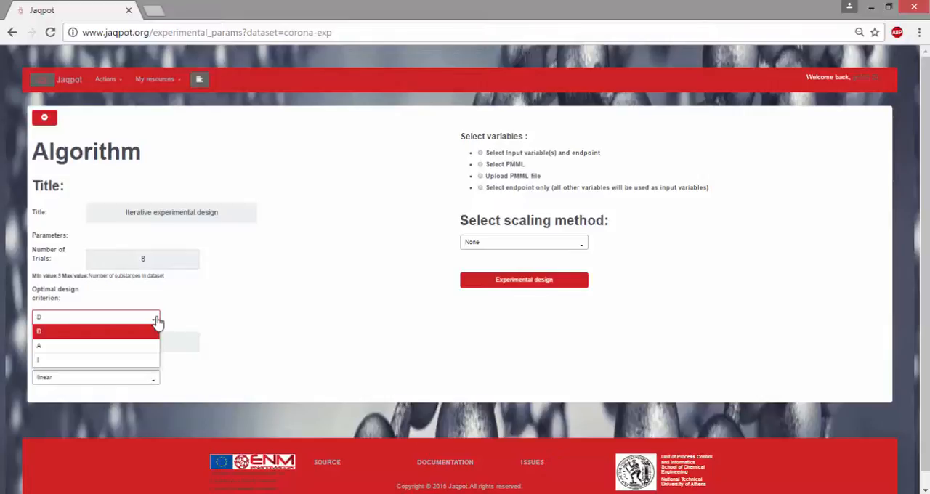
left_click(158, 321)
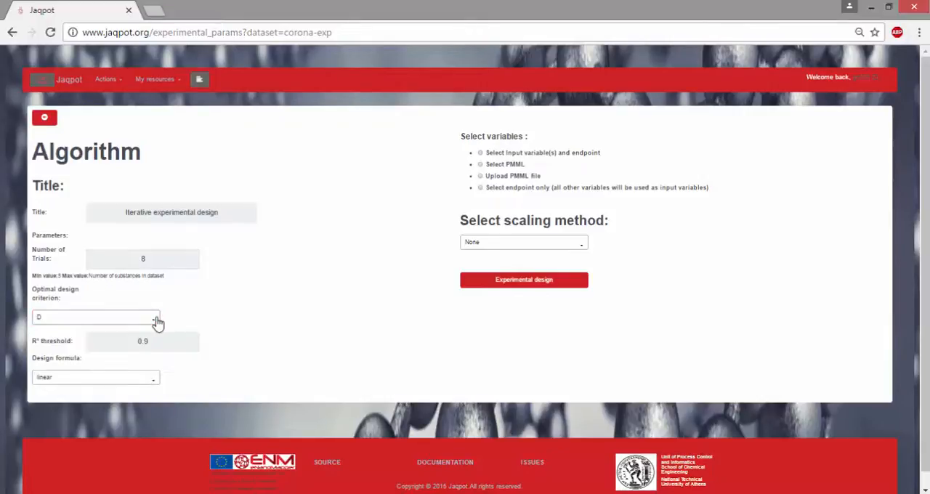
Set the R² threshold to 0.8 and keep the linear design formula
left_click(161, 348)
key("BackSpace")
type("8")
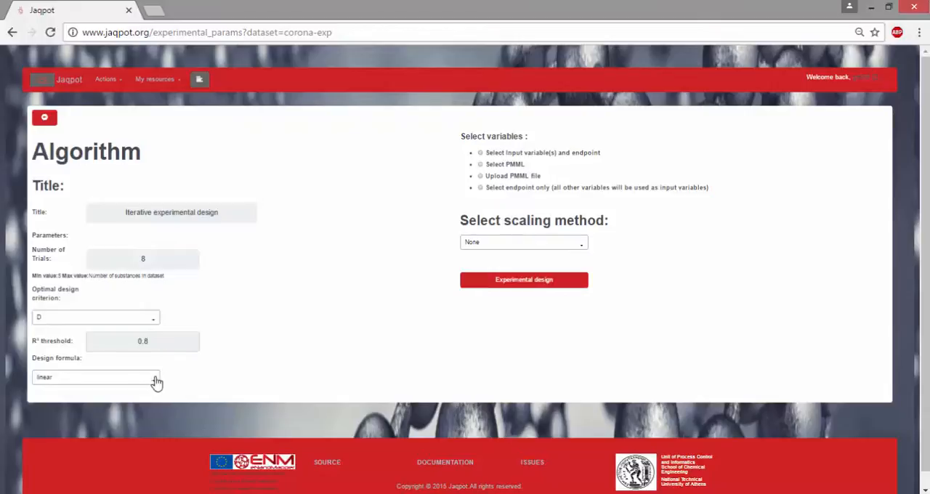
left_click(155, 380)
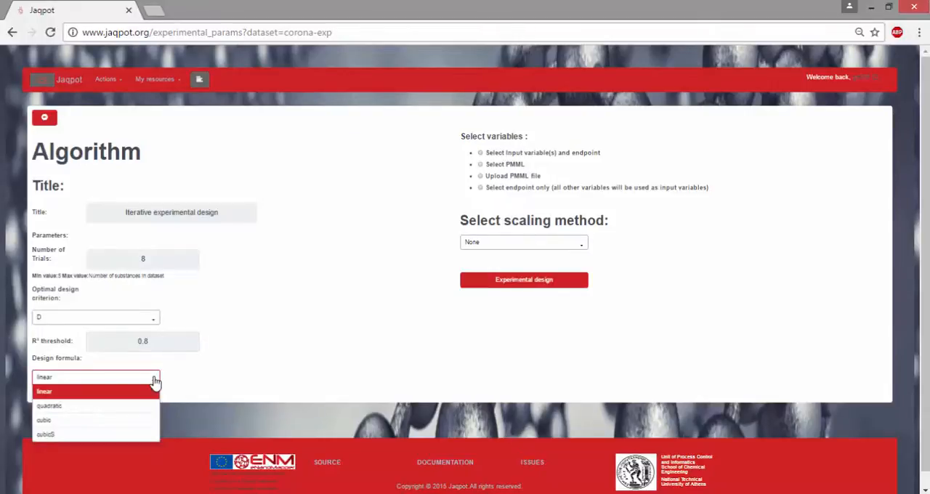
left_click(155, 381)
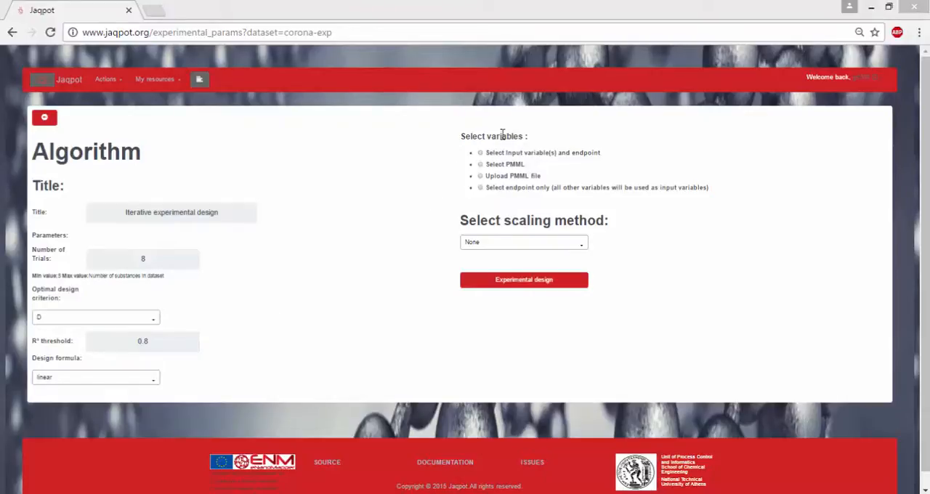
Choose to select input variables and endpoint, including all input variables and Net cell association as the endpoint
left_click(479, 154)
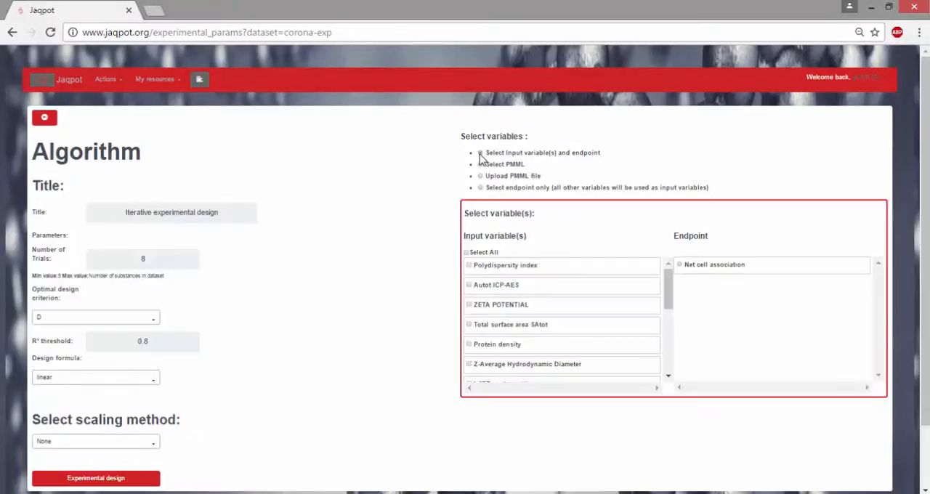
left_click(467, 252)
left_click(680, 266)
Keep the scaling method at None and run the experimental design
left_click(146, 446)
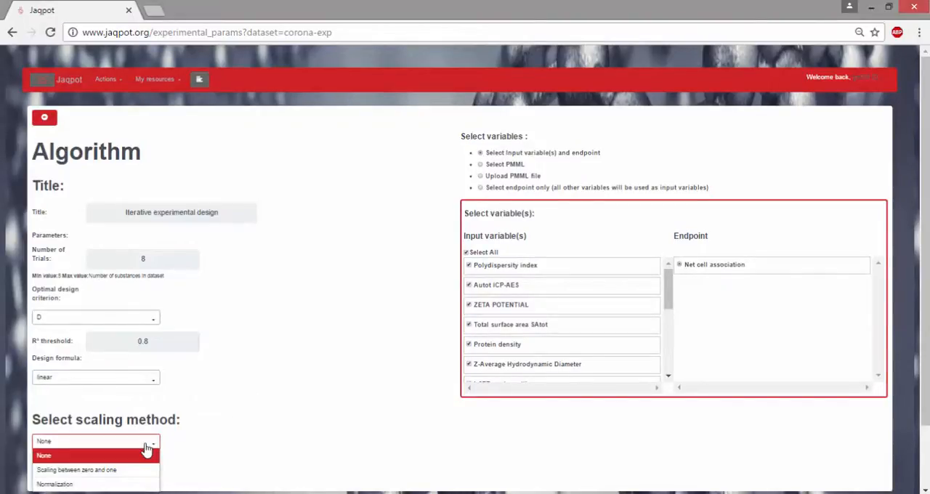
left_click(146, 446)
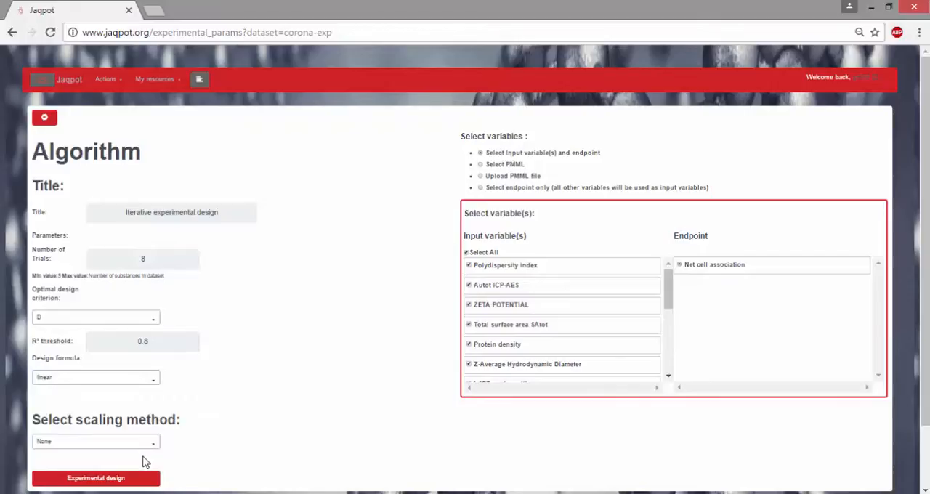
left_click(96, 483)
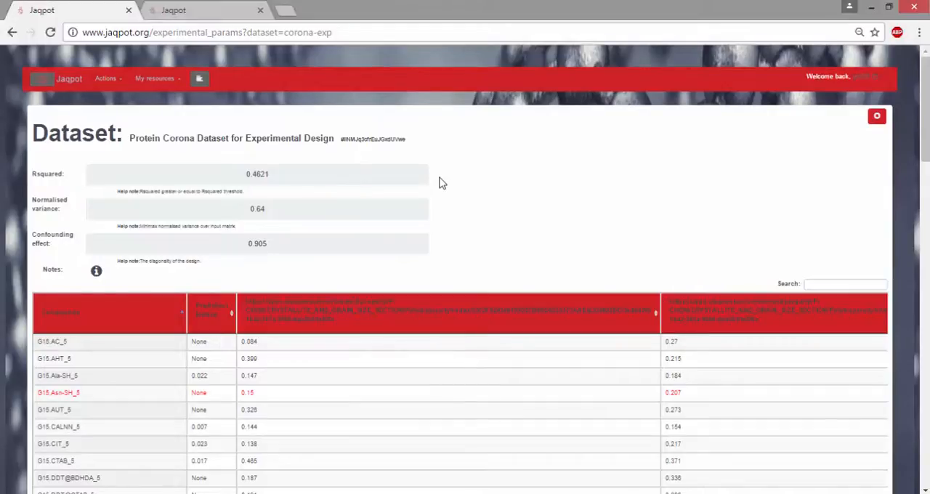
Review the suggested experiments in the result table and save the dataset
scroll(440, 181, "down", 3)
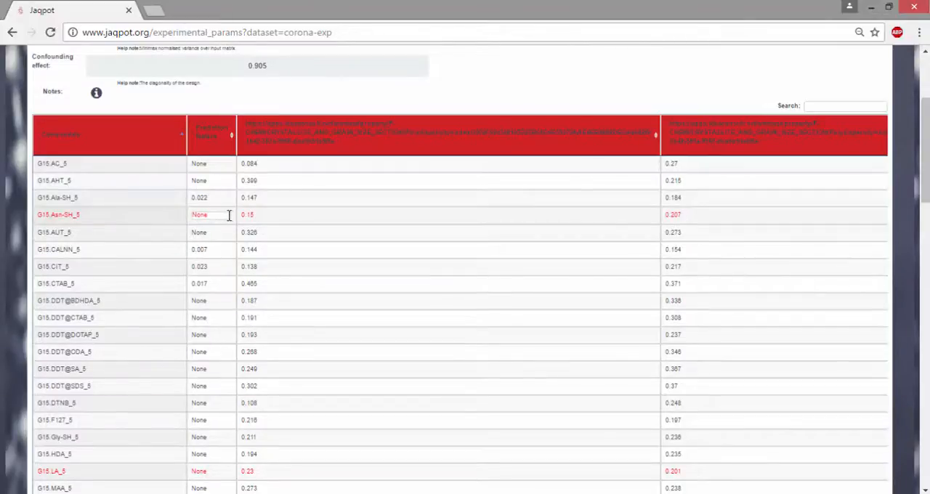
left_click(233, 217)
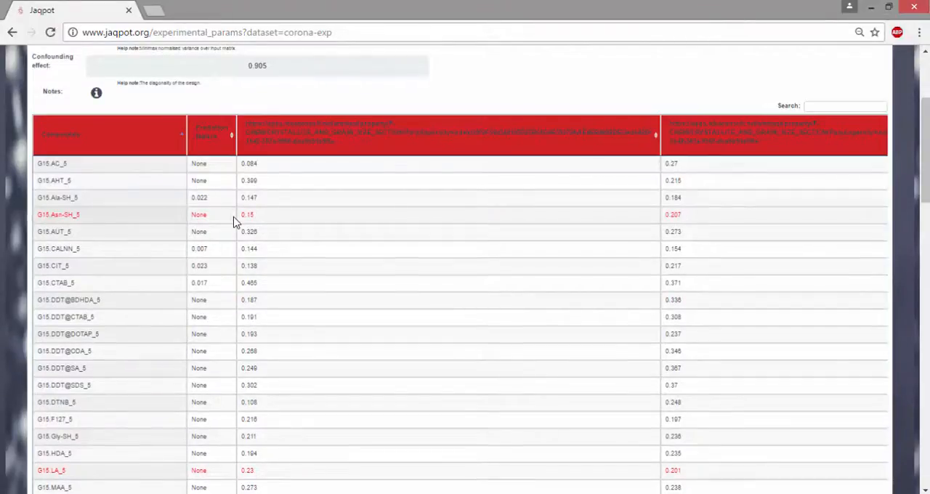
scroll(233, 222, "down", 15)
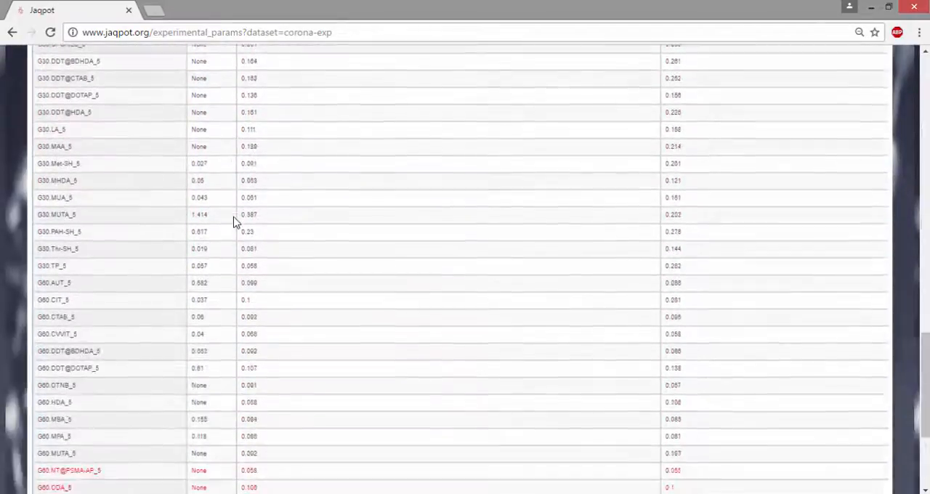
scroll(233, 222, "down", 3)
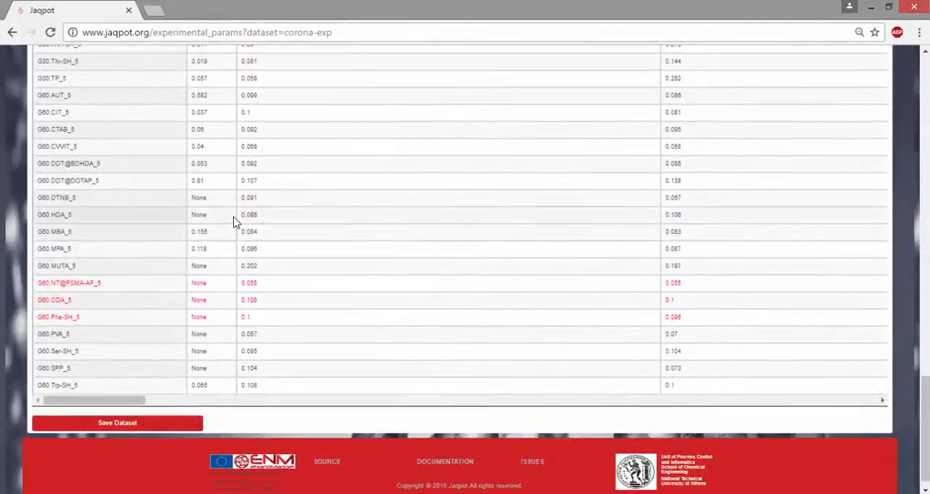
left_click(145, 428)
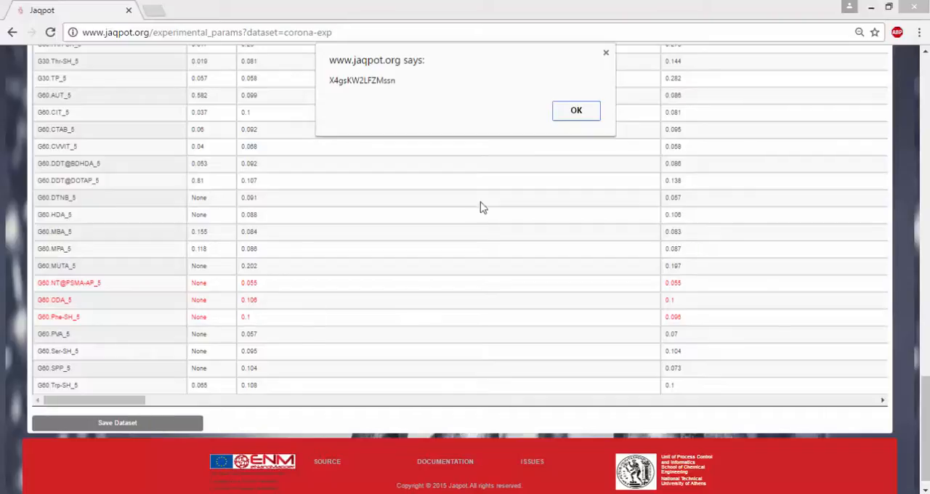
left_click(577, 116)
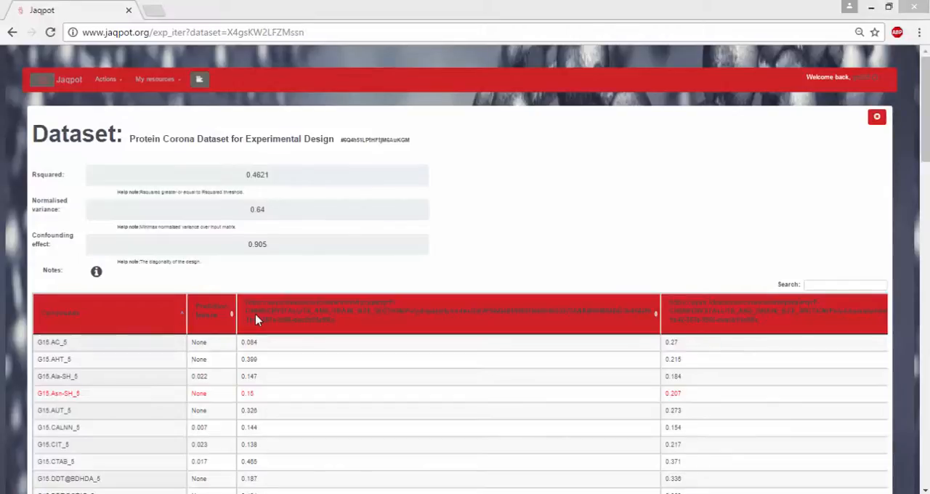
Open the newly saved Protein Corona Dataset for Experimental Design from the list of all own datasets
left_click(185, 86)
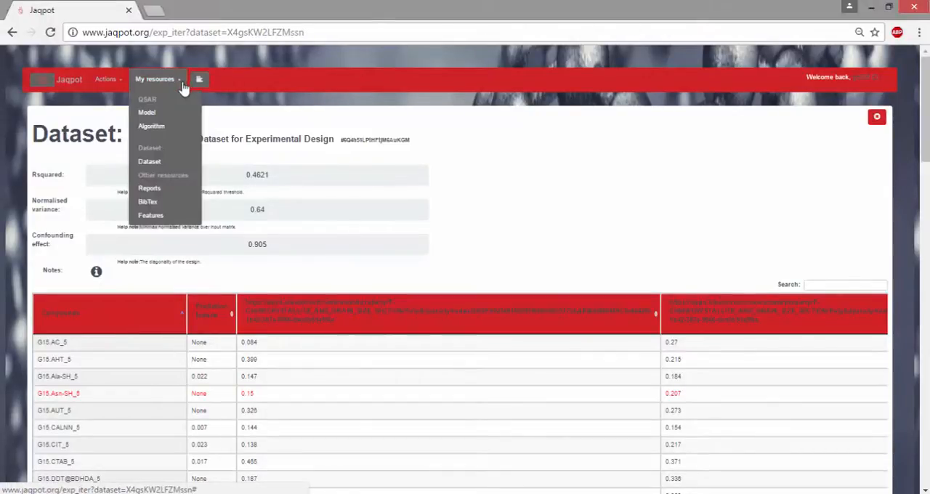
left_click(170, 161)
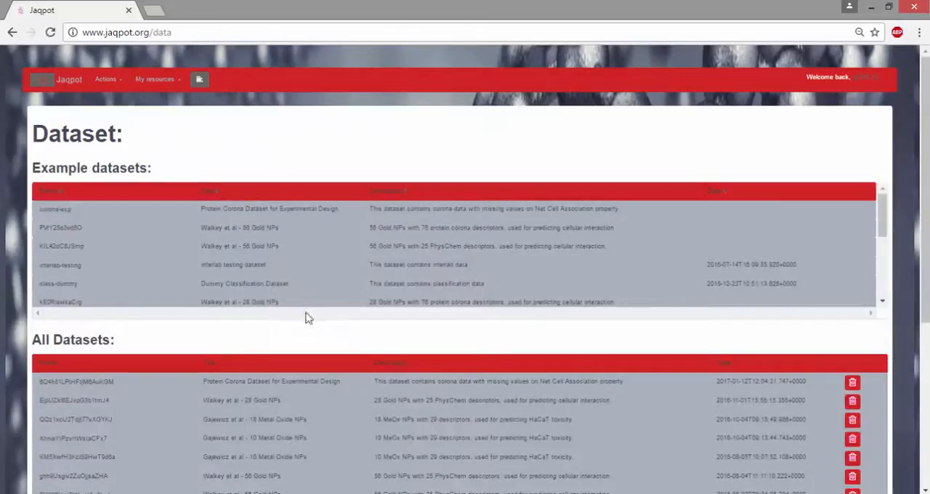
left_click(427, 392)
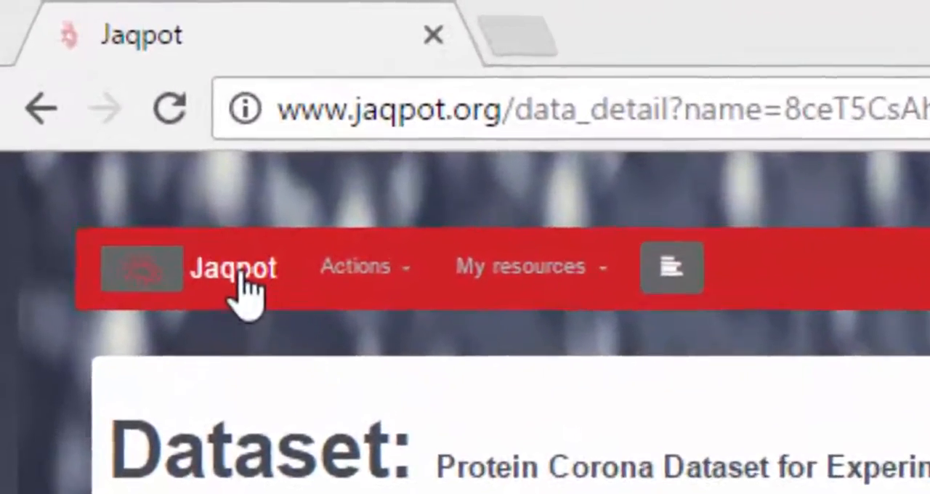
Start a Factorial Design from the home page with 6 trials, keeping the D criterion and linear design formula
left_click(182, 206)
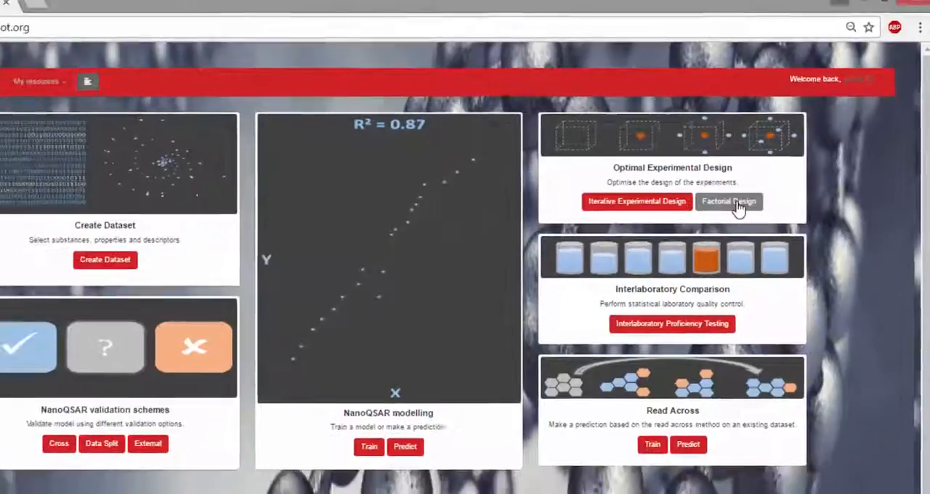
left_click(688, 249)
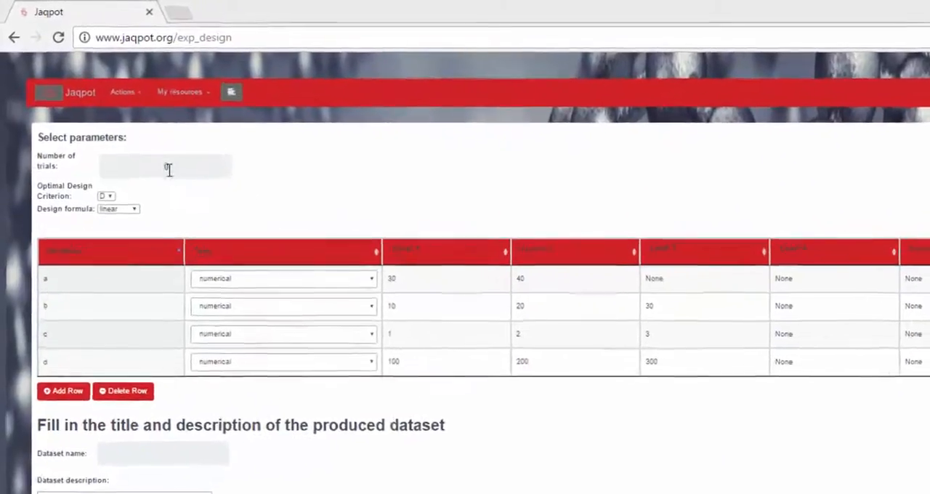
left_click_drag(147, 146, 134, 147)
type("6")
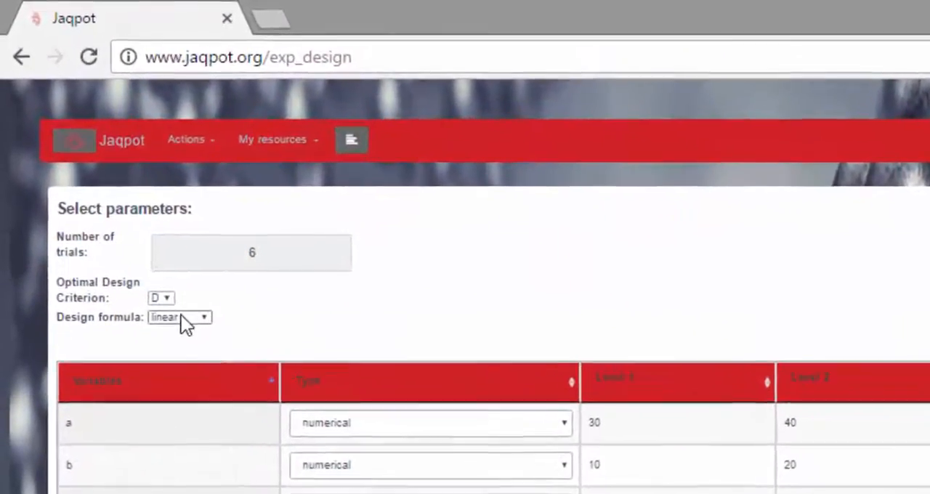
left_click(171, 299)
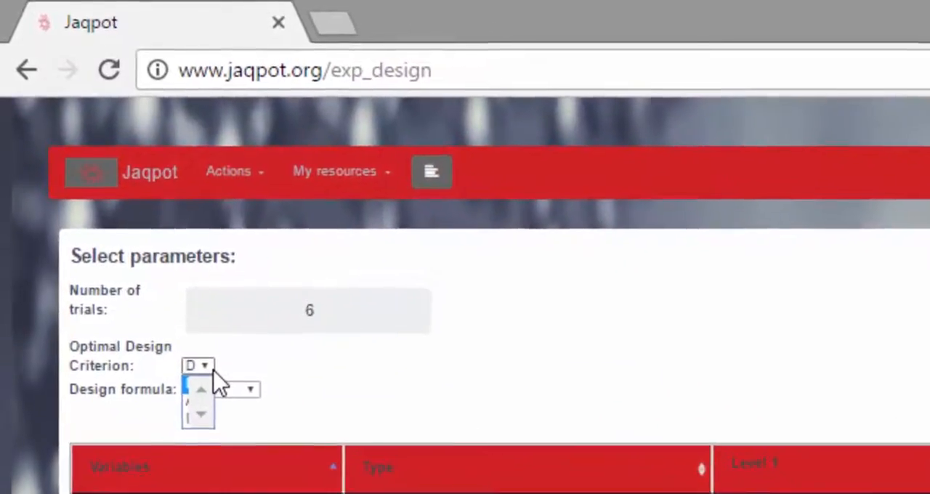
left_click(207, 385)
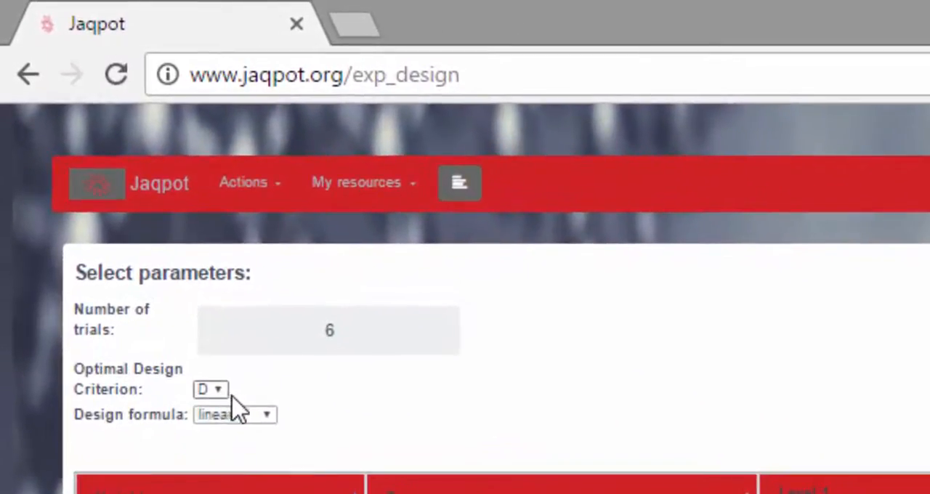
left_click(267, 415)
left_click(268, 415)
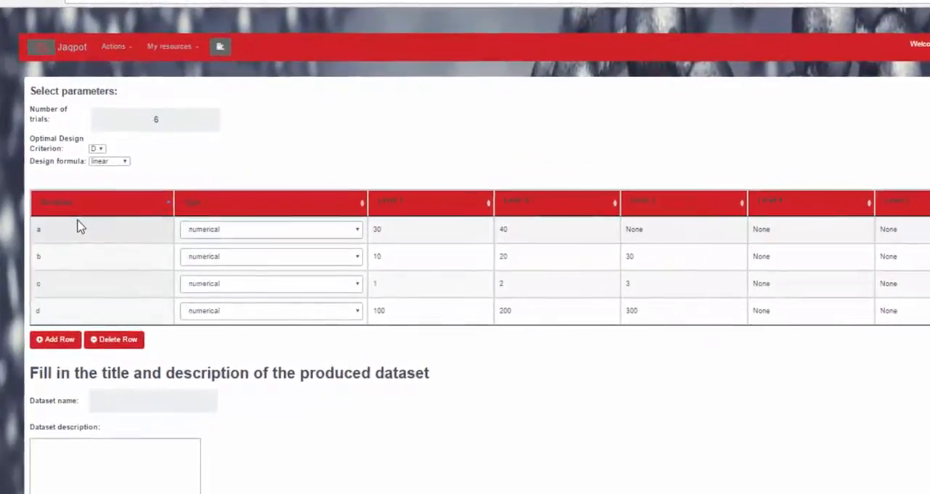
Rename variable a in the factor table to "hello"
double_click(77, 225)
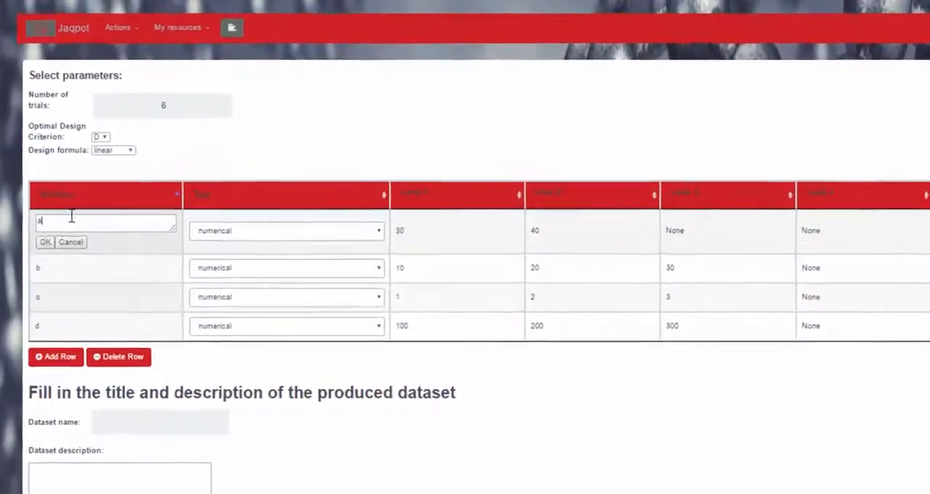
left_click_drag(67, 224, 23, 236)
key("BackSpace")
type("hello")
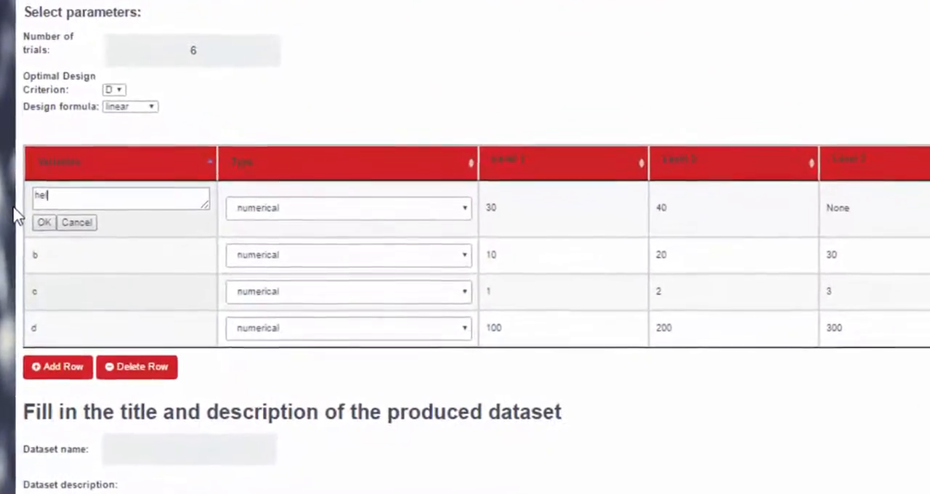
left_click(45, 227)
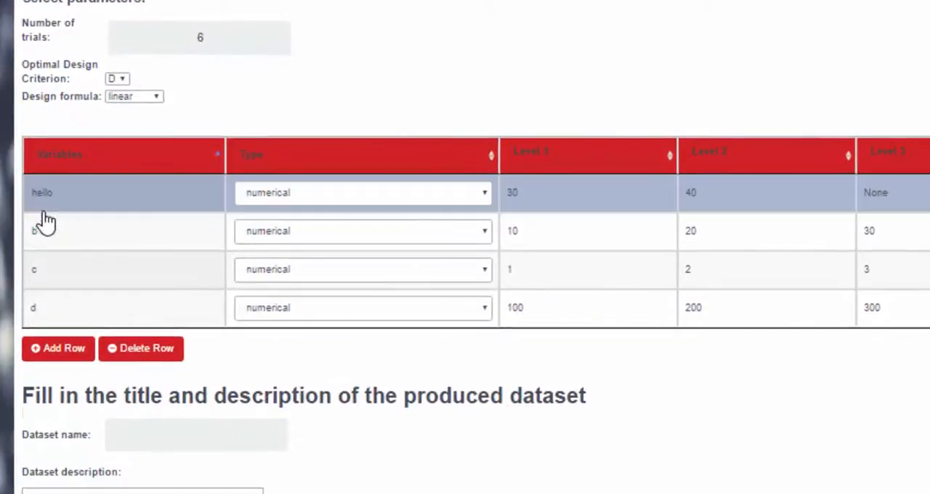
Keep the hello variable's type numerical and set its Level 3 value to 50
left_click(356, 206)
left_click(361, 209)
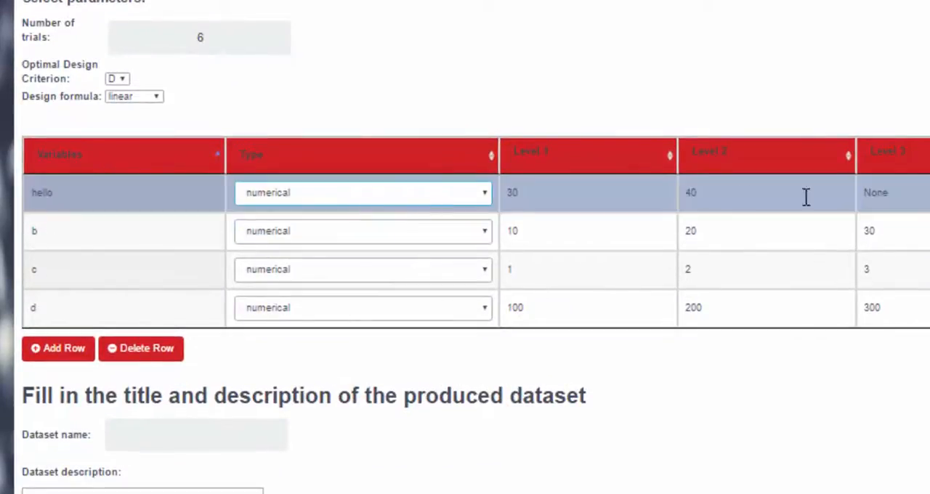
double_click(919, 195)
type("50")
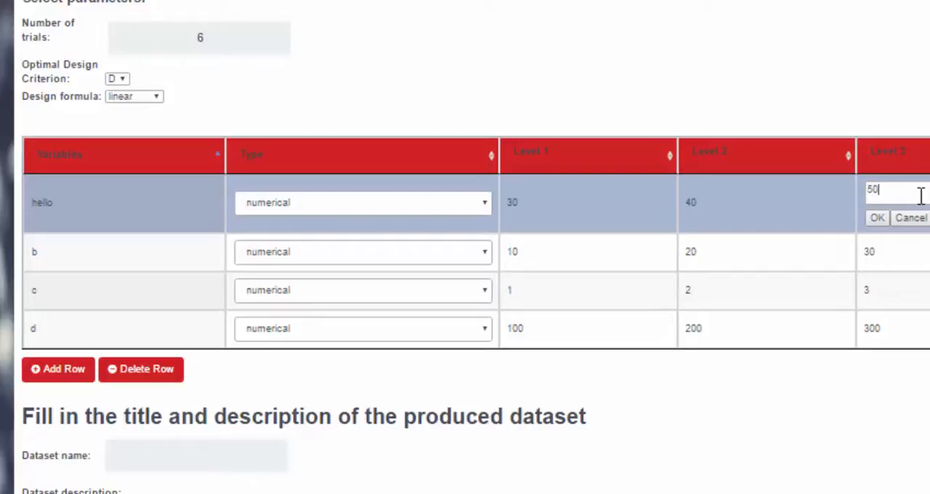
left_click(878, 220)
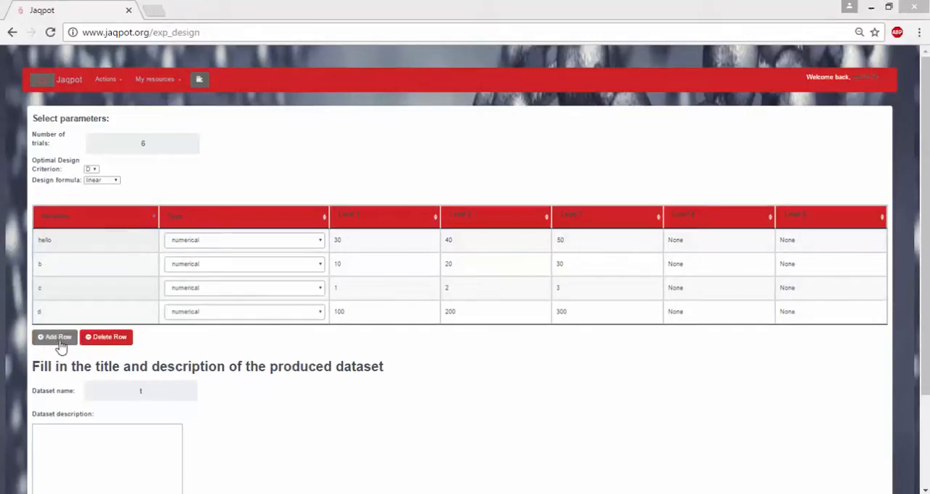
Name the produced dataset "Tutorial" and give it the description "Make sure this is thorough"
left_click(104, 383)
type("tut")
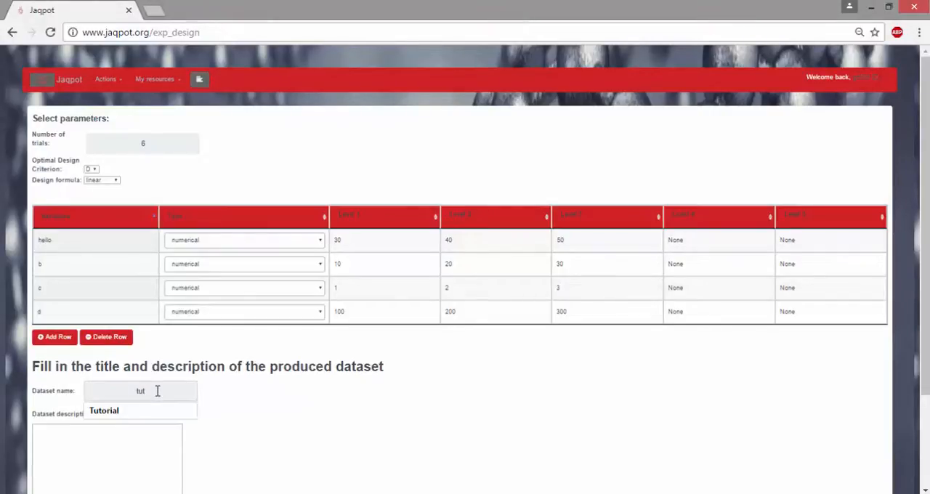
left_click(146, 411)
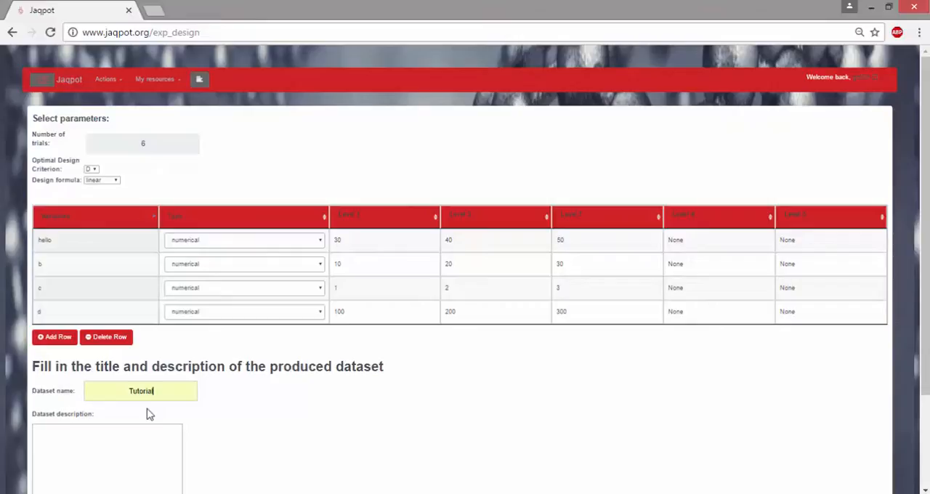
left_click(88, 434)
type("Make sure this is thorough")
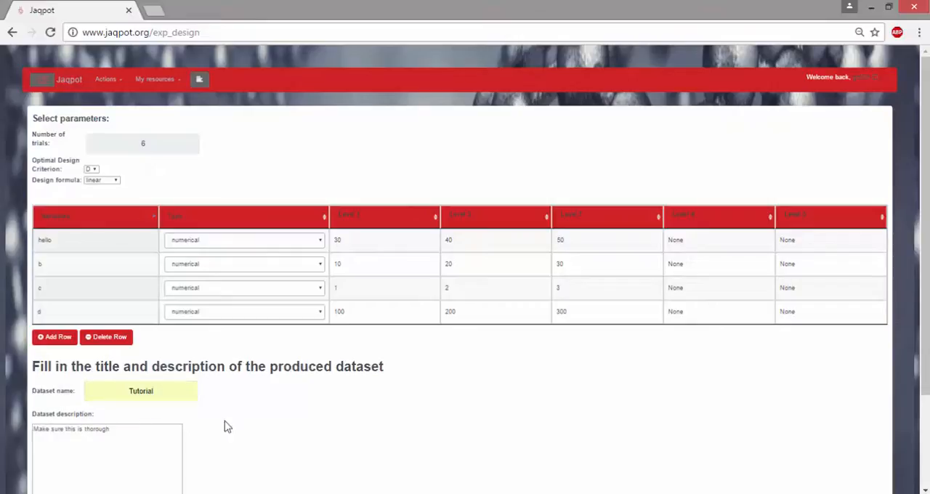
Run the factorial experimental design to produce the Tutorial dataset, and open the list of saved datasets
scroll(272, 410, "down", 1)
scroll(272, 411, "down", 2)
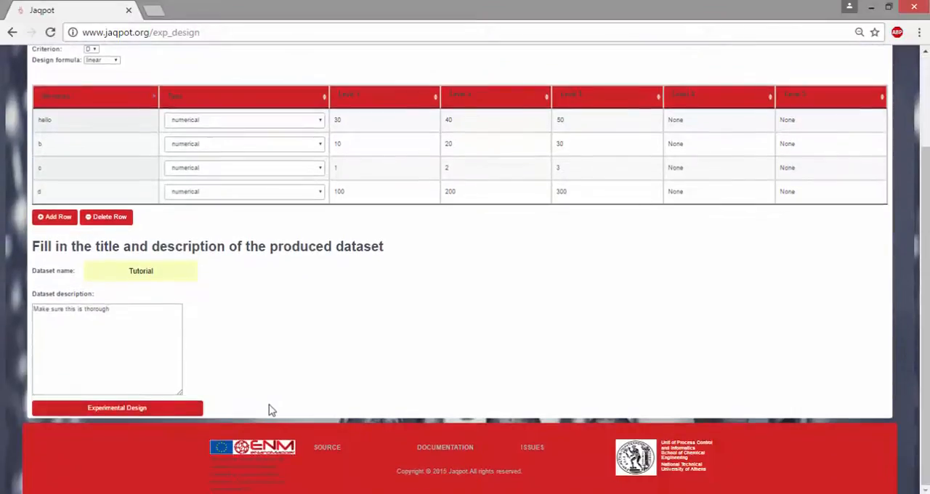
left_click(161, 411)
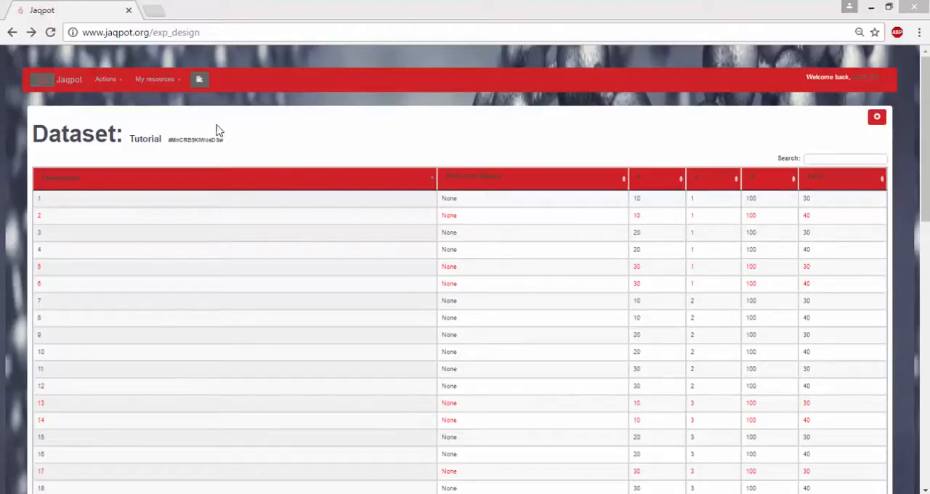
left_click(178, 84)
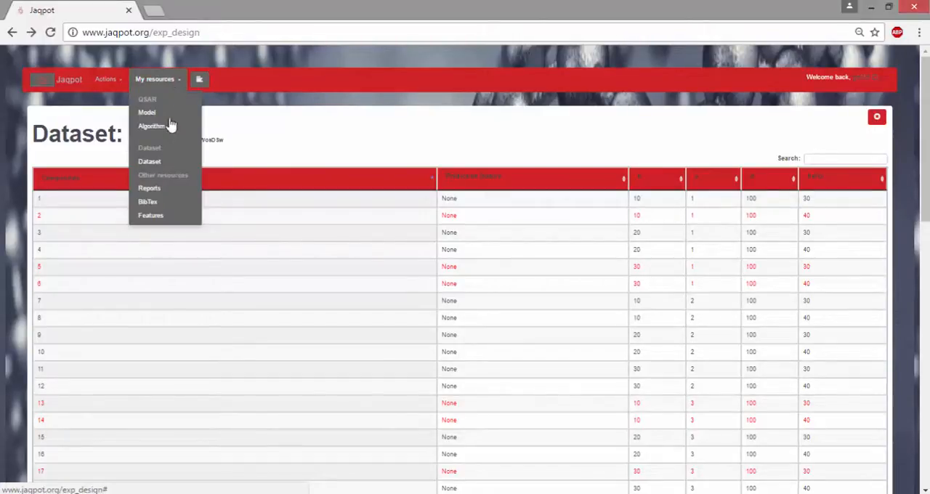
left_click(159, 162)
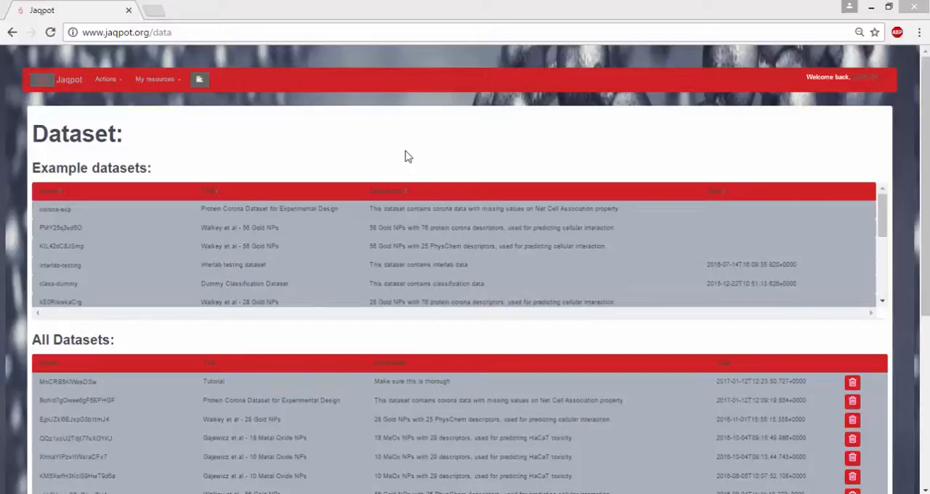
Start Interlaboratory Proficiency Testing from the home page using the interlab-testing example dataset
left_click(64, 92)
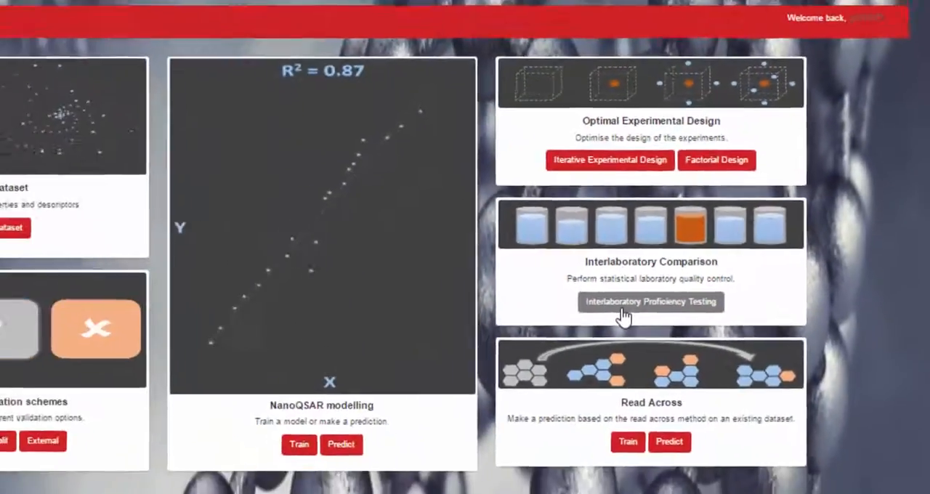
left_click(409, 361)
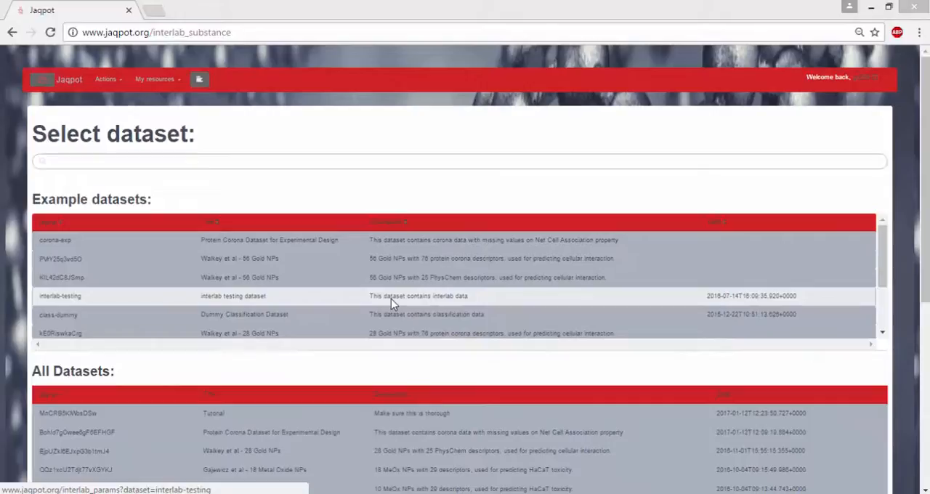
left_click(608, 275)
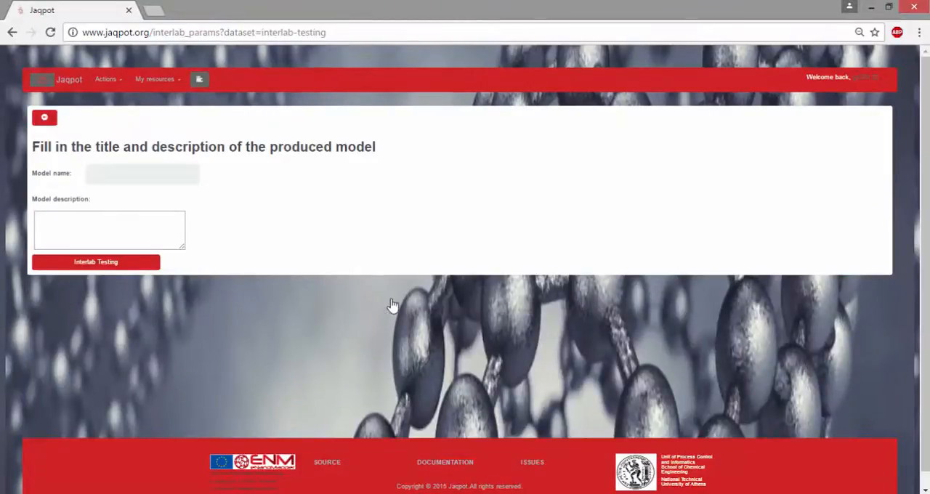
Name the produced model "Tutorial", describe it as "Make sure this is thorough", and run the interlab testing
left_click(181, 171)
type("tu")
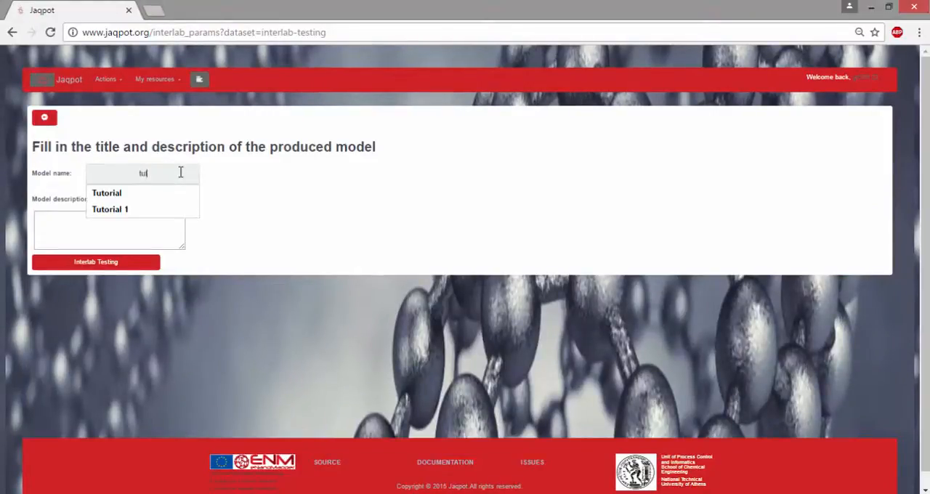
left_click(150, 193)
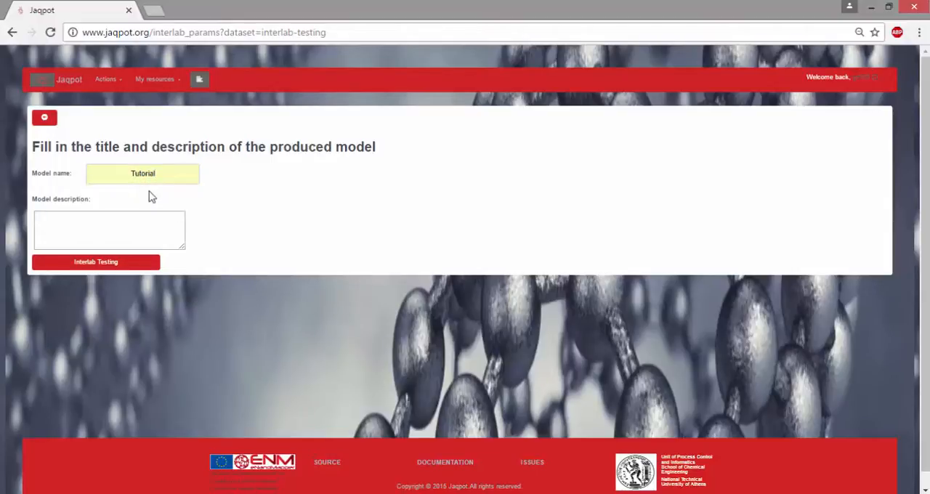
left_click(111, 222)
type("Make sure this is thorough")
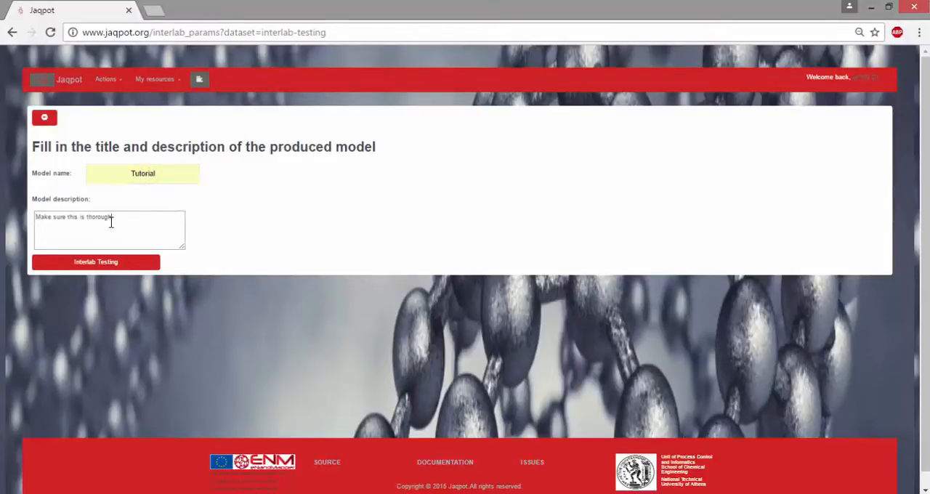
left_click(109, 266)
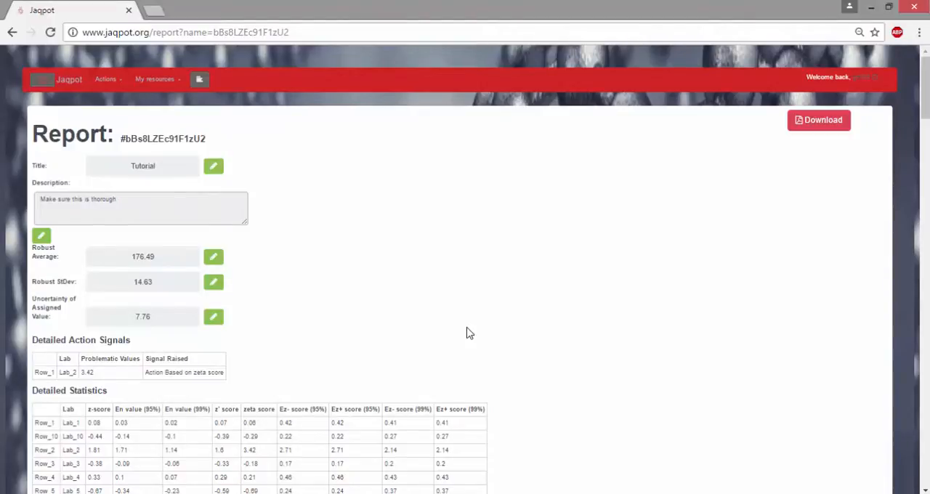
Examine the interlab testing report's statistics, warning signals, lab rankings, suggestions and figures through to the end, and return to its beginning
scroll(467, 333, "down", 3)
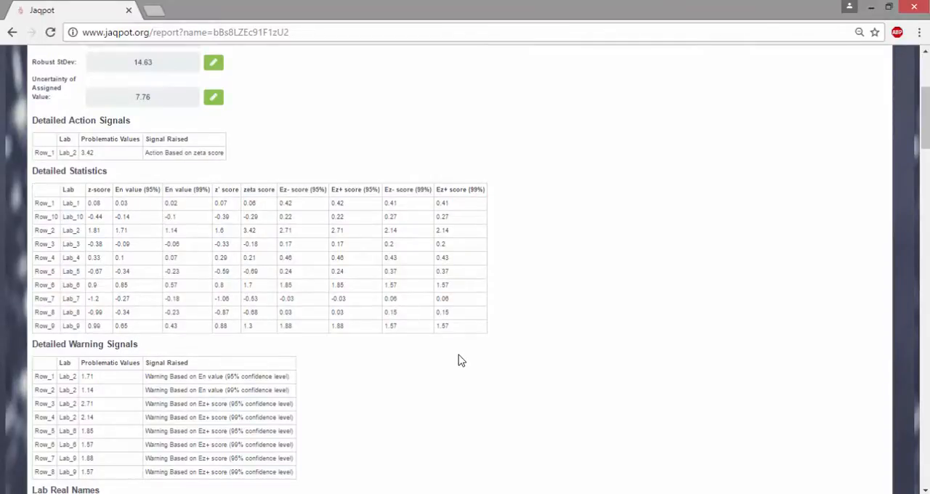
scroll(460, 351, "down", 1)
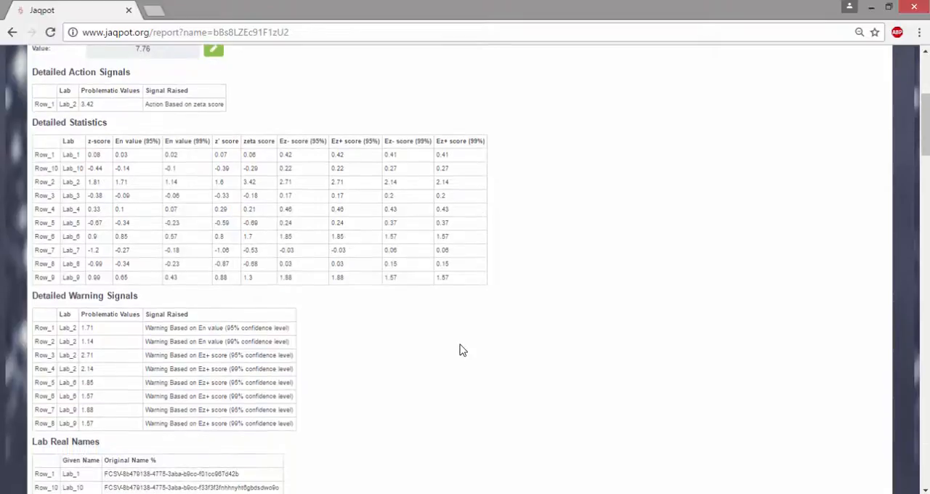
scroll(469, 303, "down", 2)
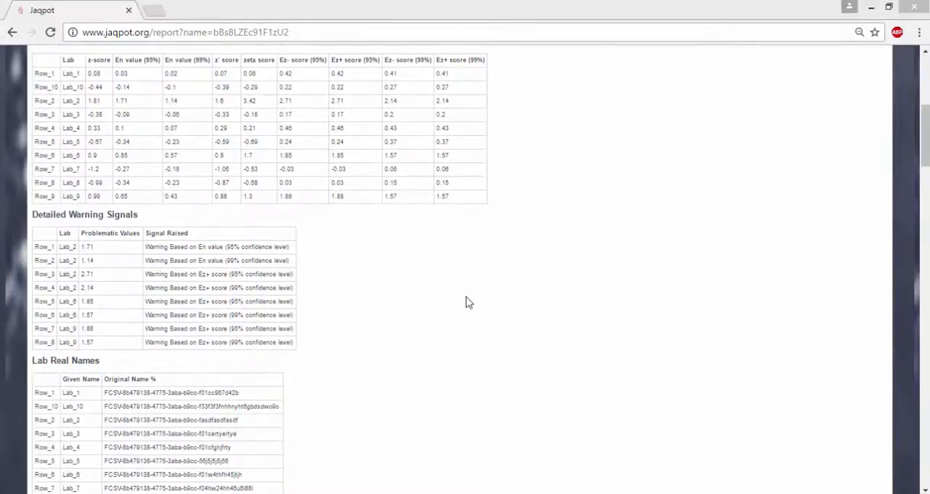
left_click(469, 302)
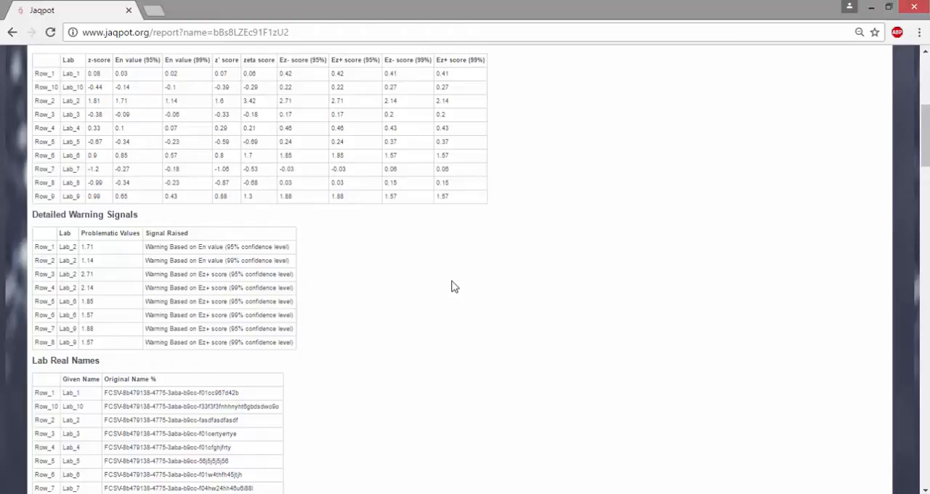
scroll(441, 321, "down", 3)
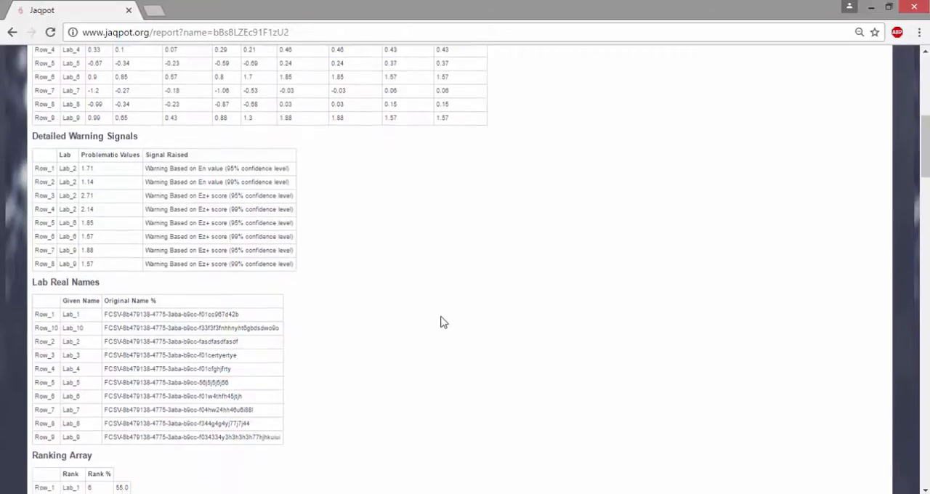
scroll(443, 322, "down", 5)
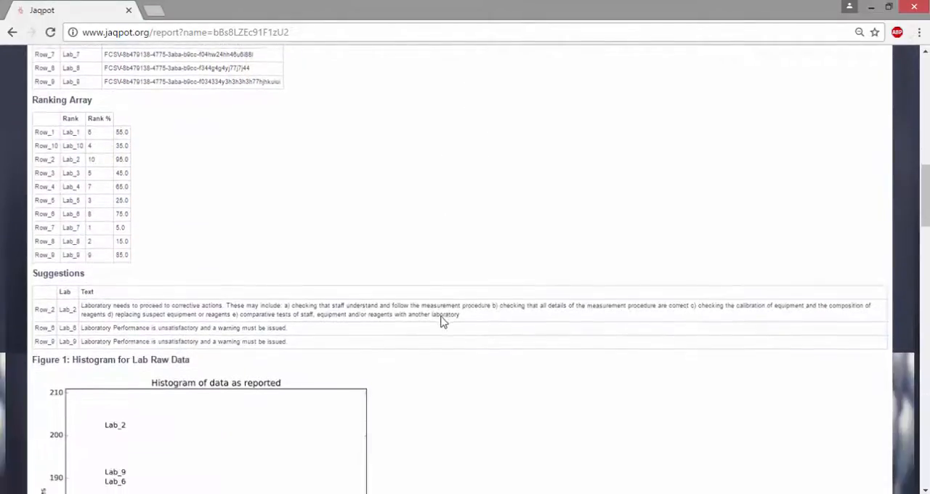
scroll(444, 321, "down", 2)
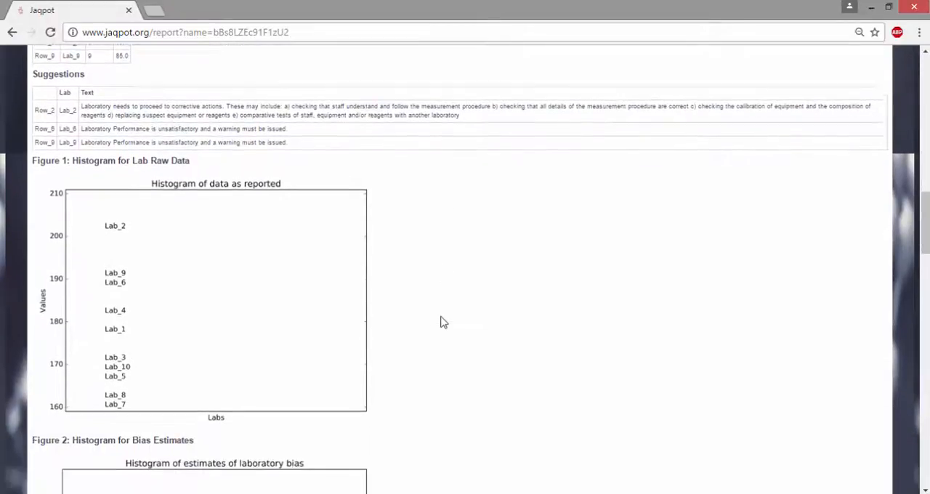
scroll(443, 322, "down", 5)
scroll(443, 322, "down", 6)
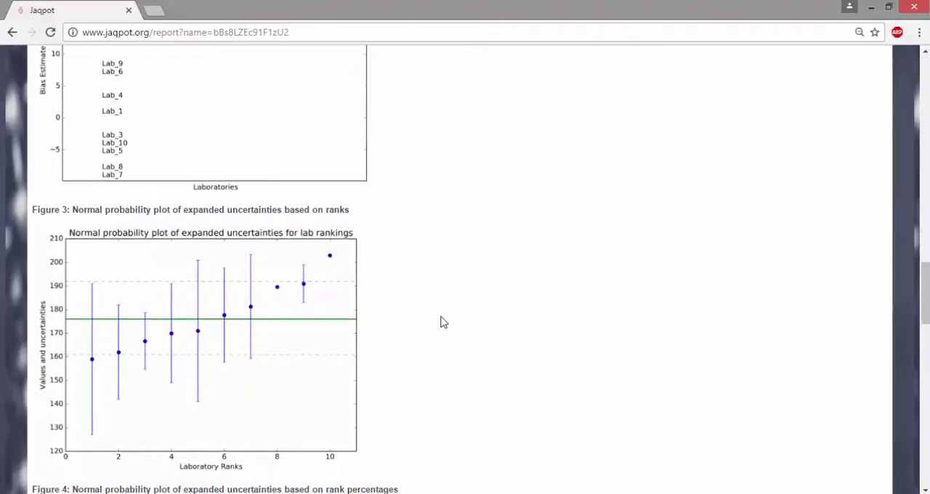
scroll(444, 322, "down", 10)
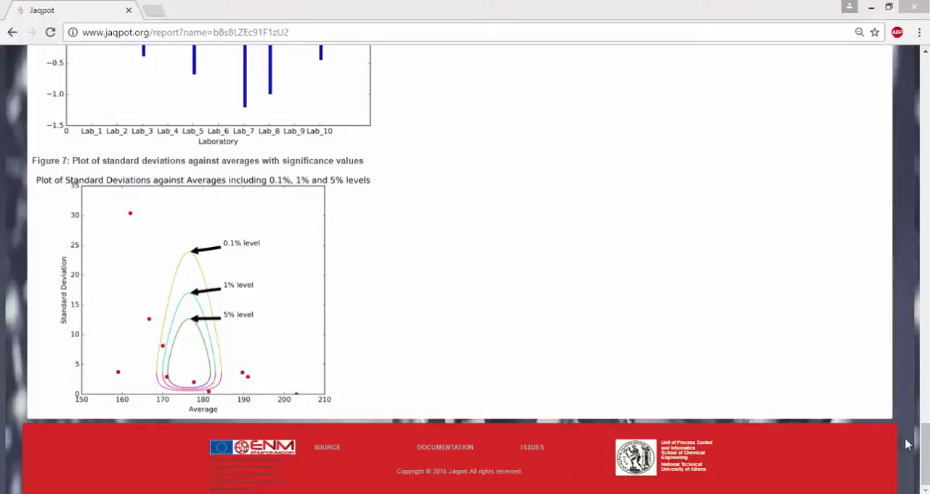
left_click(927, 449)
left_click_drag(926, 448, 921, 80)
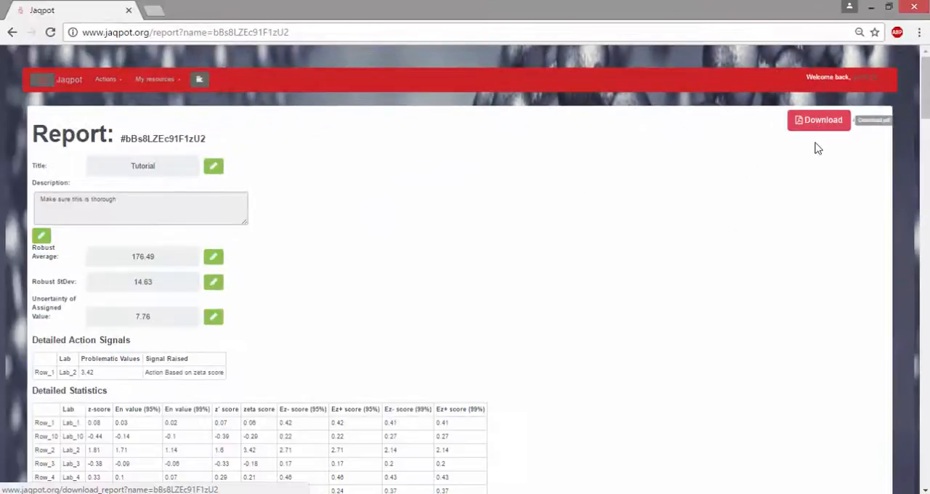
left_click(680, 292)
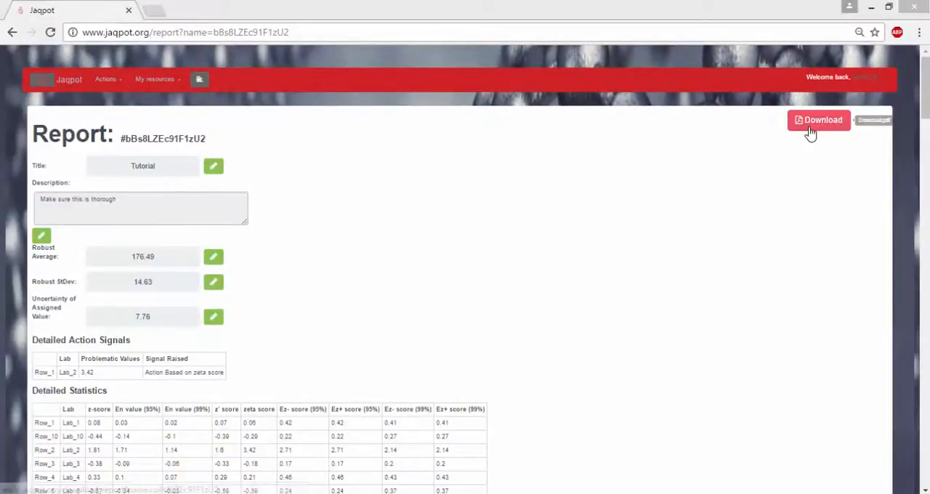
Start Read Across training from the home page on the example dataset of 56 Gold NPs with 25 PhysChem descriptors
left_click(71, 84)
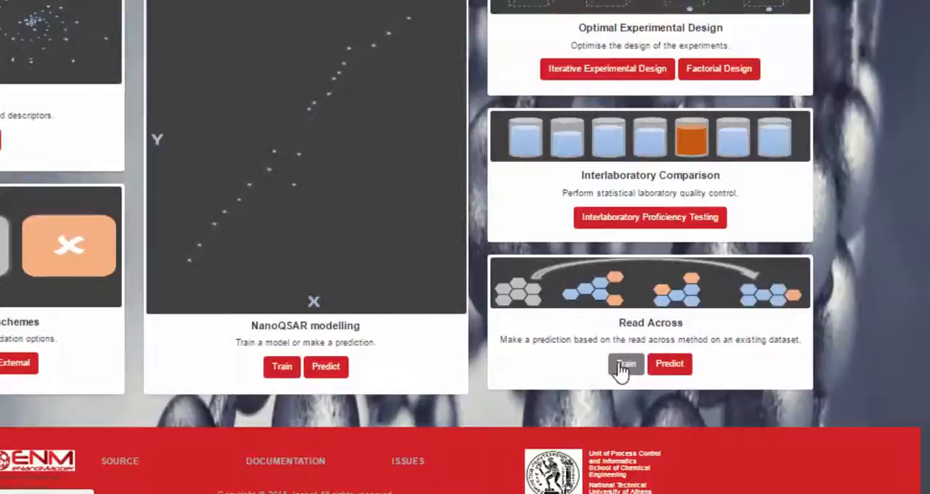
left_click(623, 366)
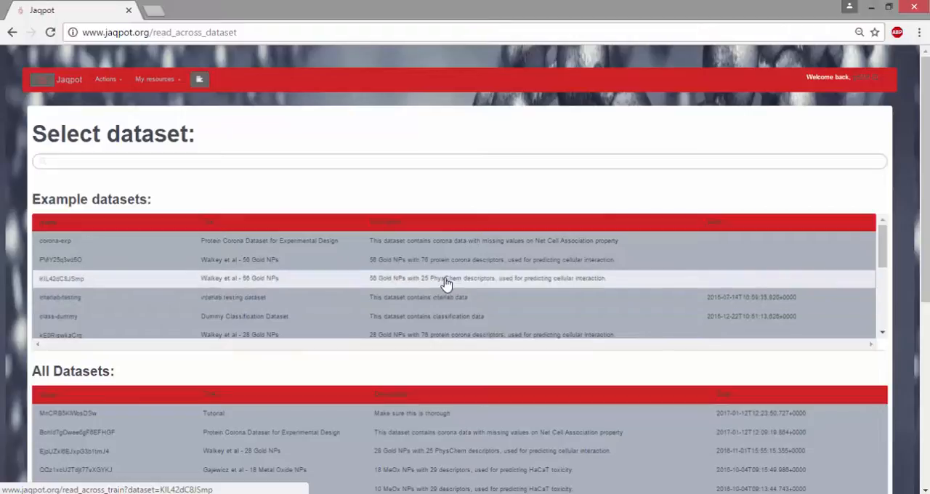
left_click(446, 282)
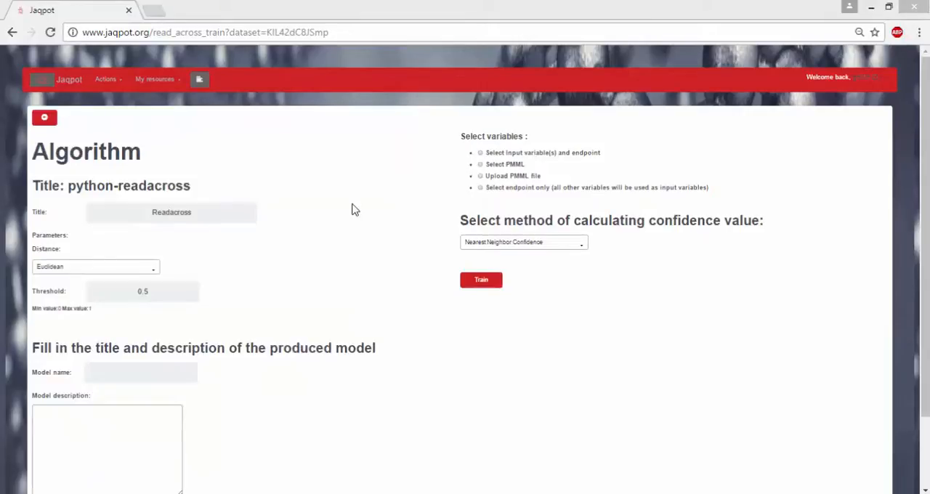
Keep the Euclidean distance for the read-across algorithm and set its threshold to 0.2
left_click(155, 270)
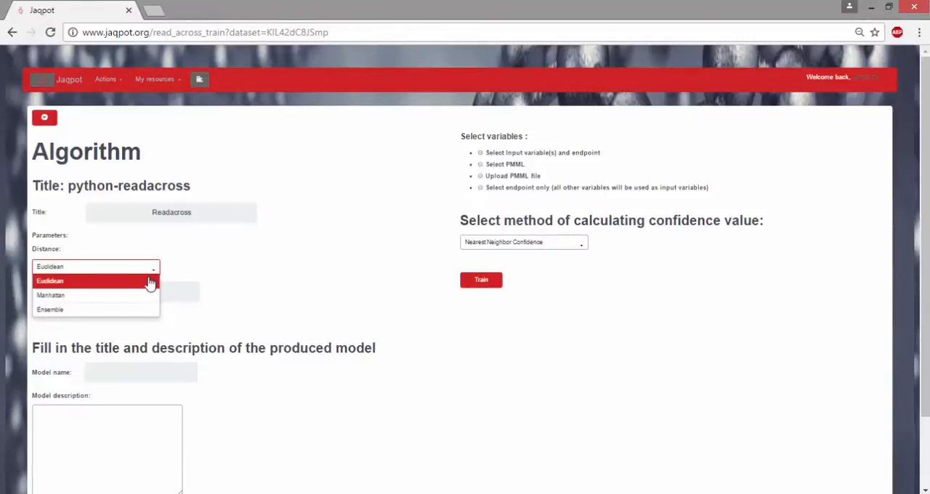
left_click(151, 281)
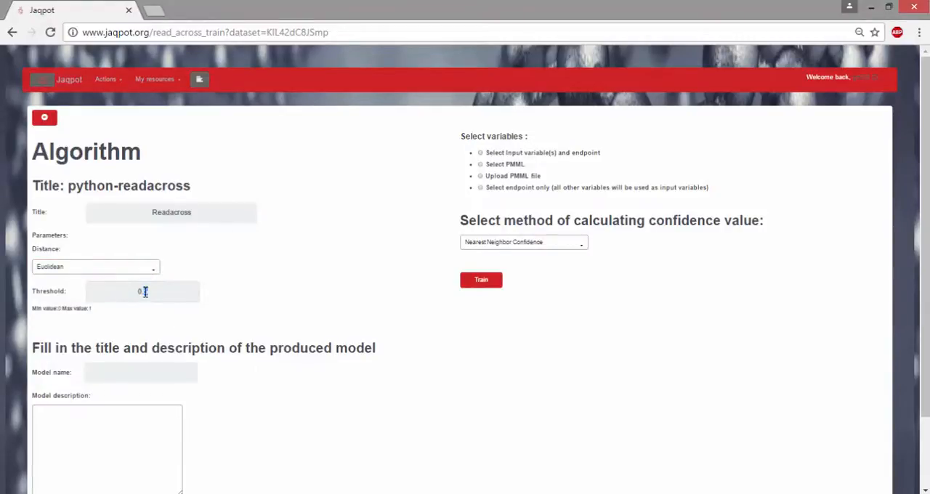
type("2")
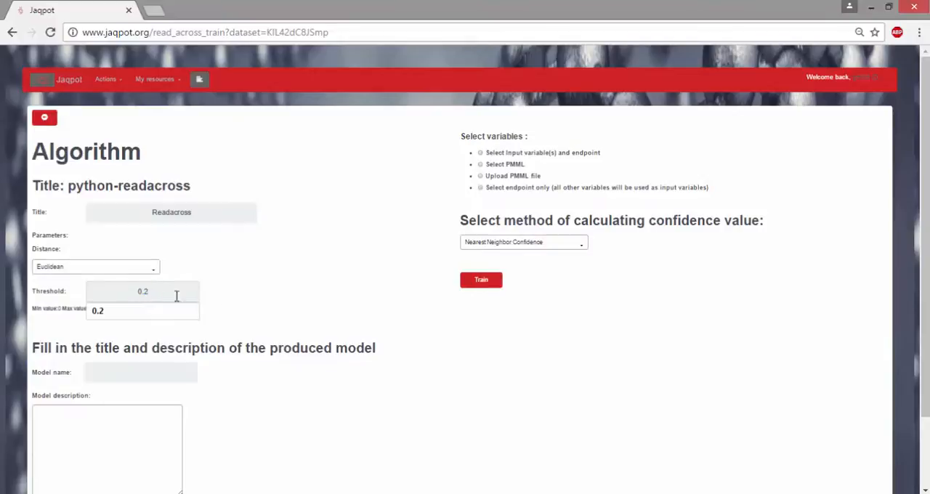
left_click(247, 303)
Name the read-across model "Tutorial" and give it the description "Make sure this is thorough"
left_click(143, 372)
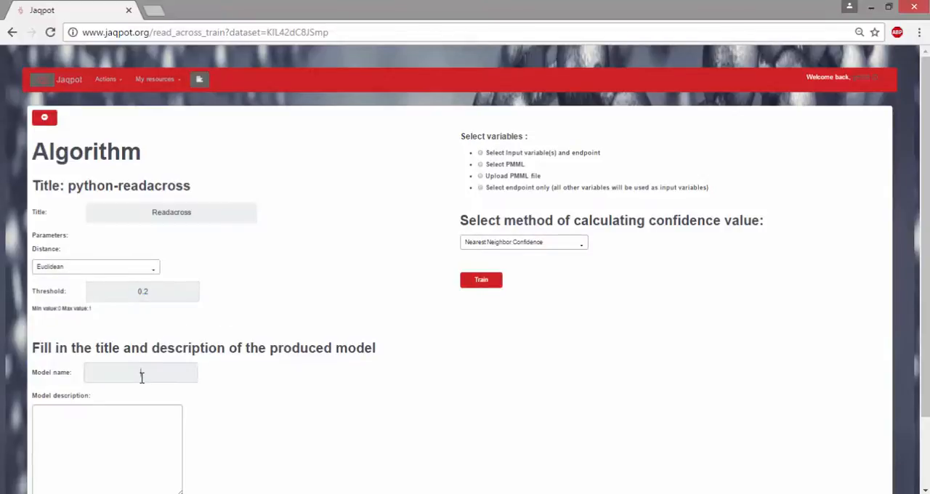
type("tu")
left_click(138, 390)
left_click(104, 424)
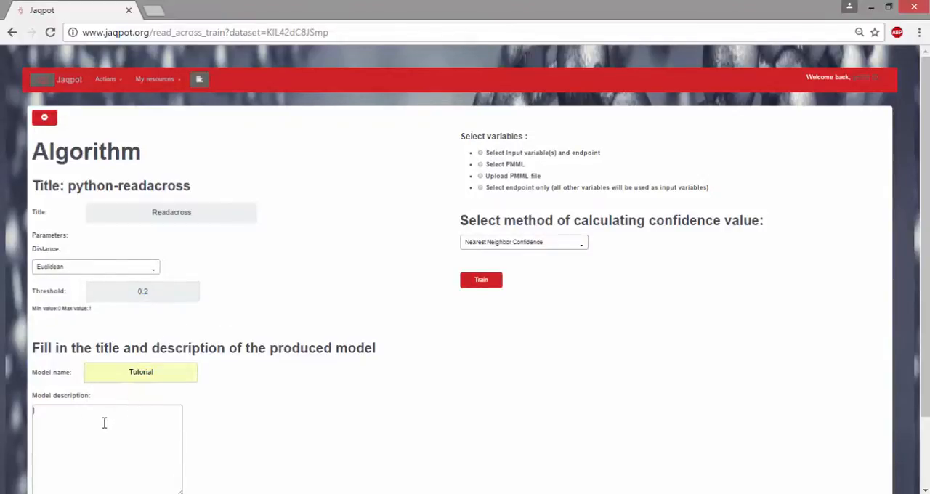
type("Make sure this is thorough")
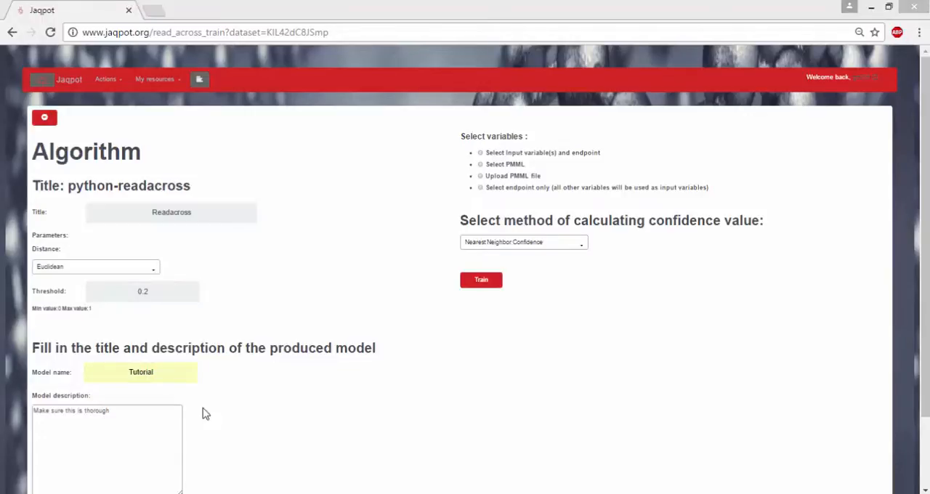
Choose to select the endpoint only, using all other variables as inputs, and set the endpoint to ZETA POTENTIAL
left_click(480, 187)
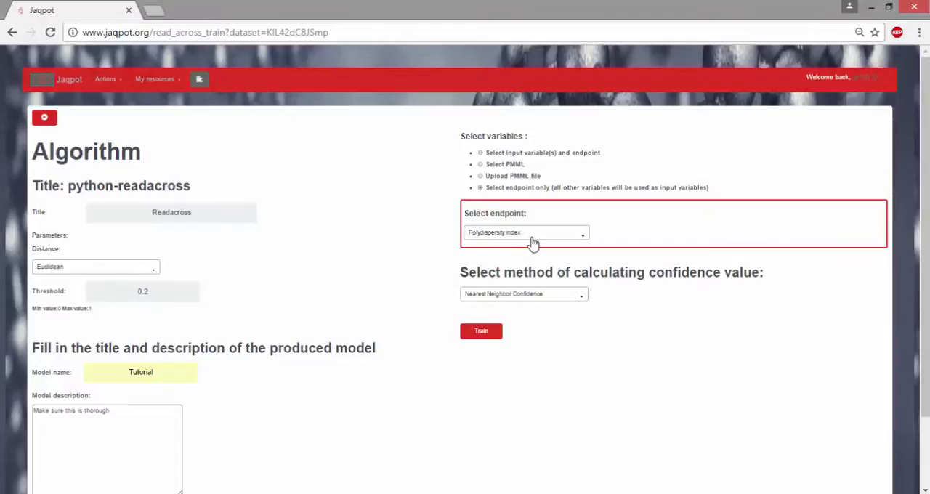
left_click(534, 241)
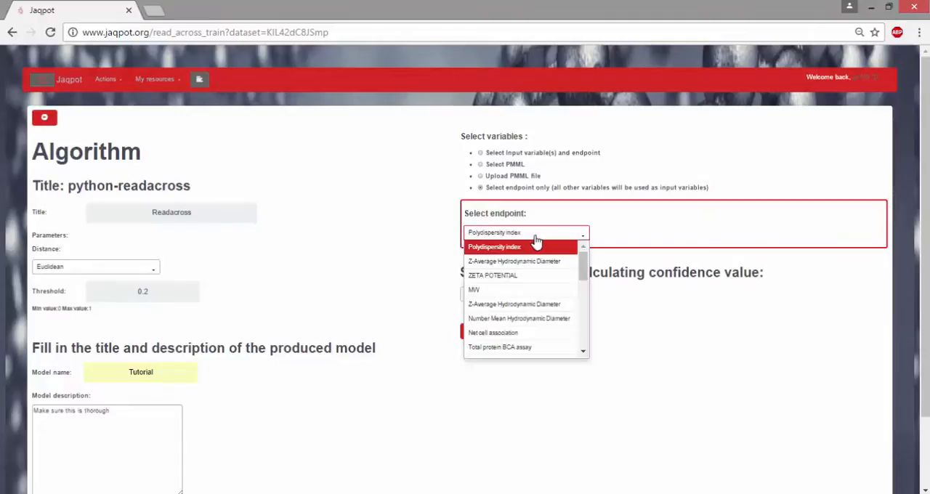
left_click(525, 275)
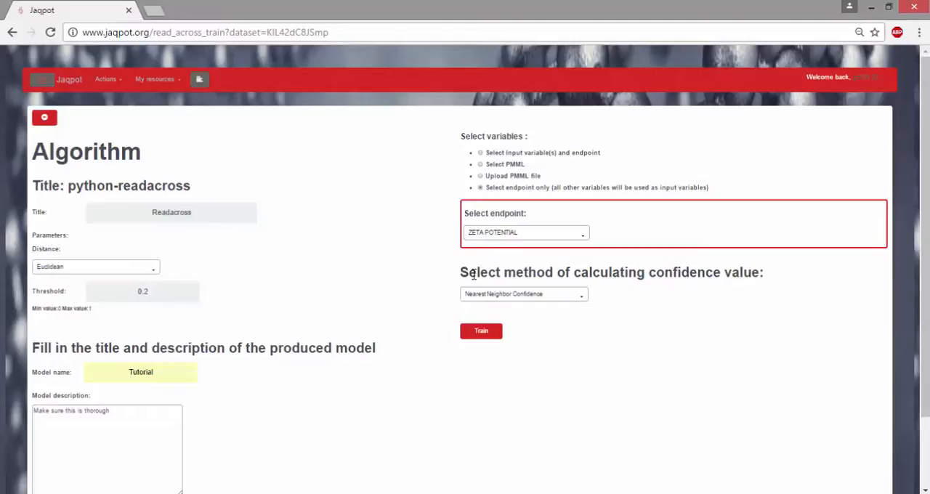
Keep Nearest Neighbor Confidence as the confidence method, train the read-across model and open the training result
left_click(579, 302)
left_click(580, 304)
left_click(481, 332)
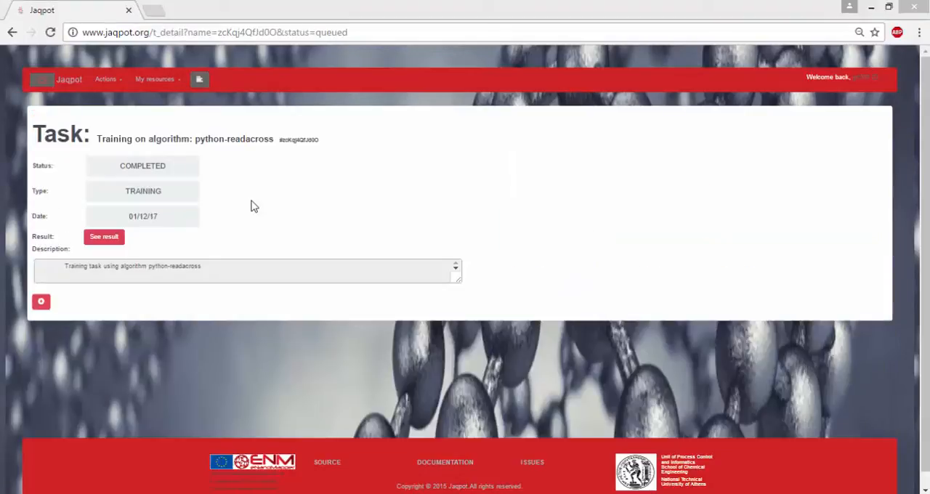
left_click(104, 239)
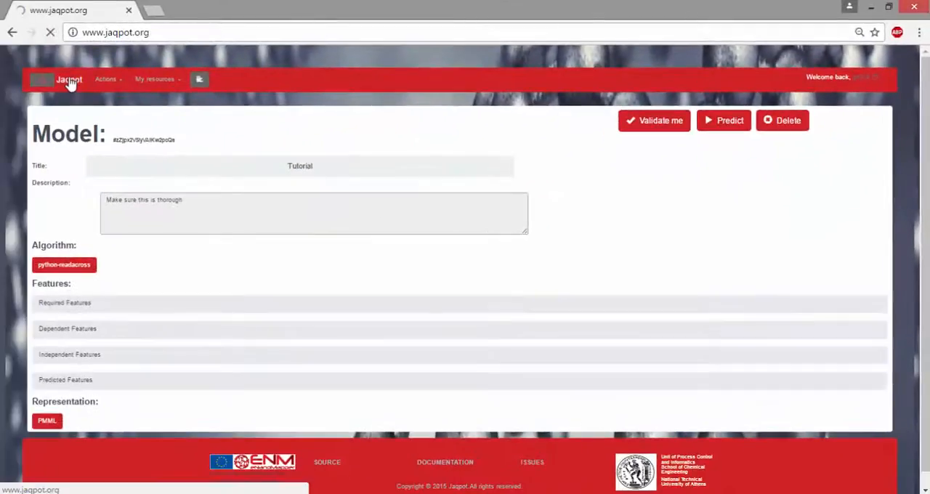
Run a read-across prediction with the Tutorial model on the Walkey gold NPs example dataset with 25 PhysChem descriptors and open the result
left_click(69, 82)
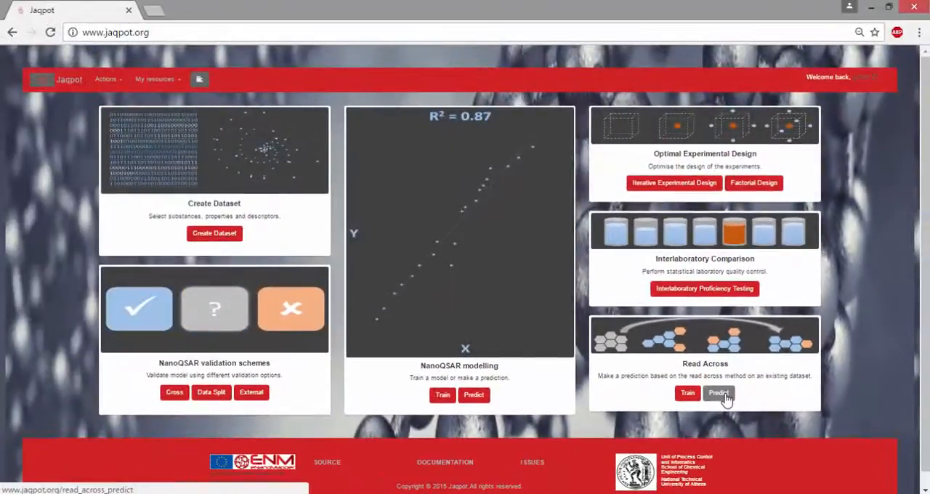
left_click(719, 393)
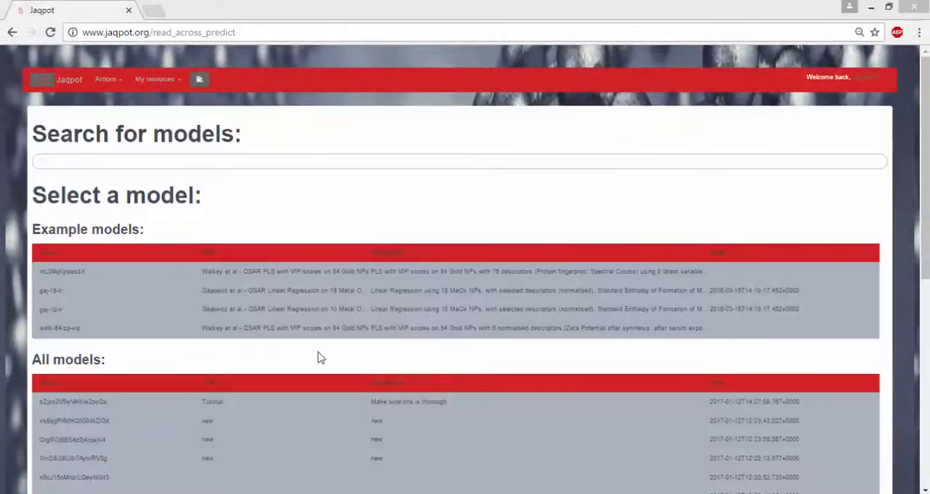
left_click(396, 411)
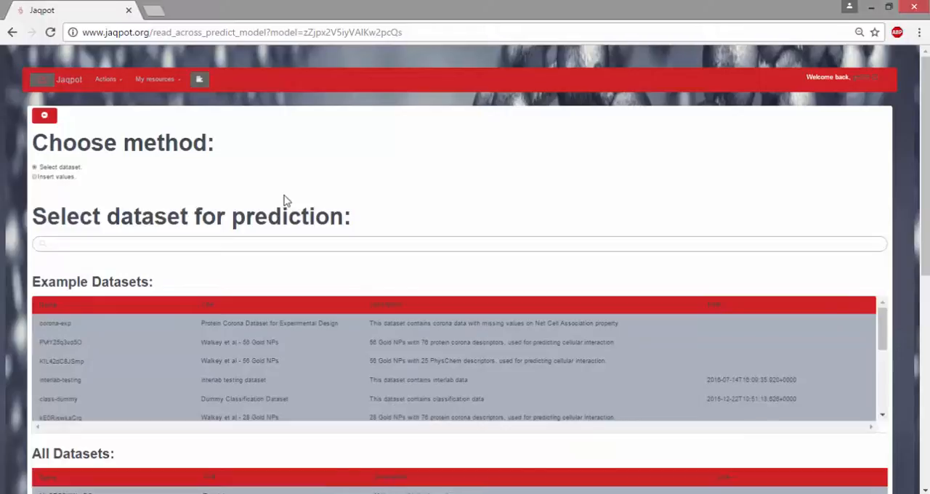
left_click(269, 361)
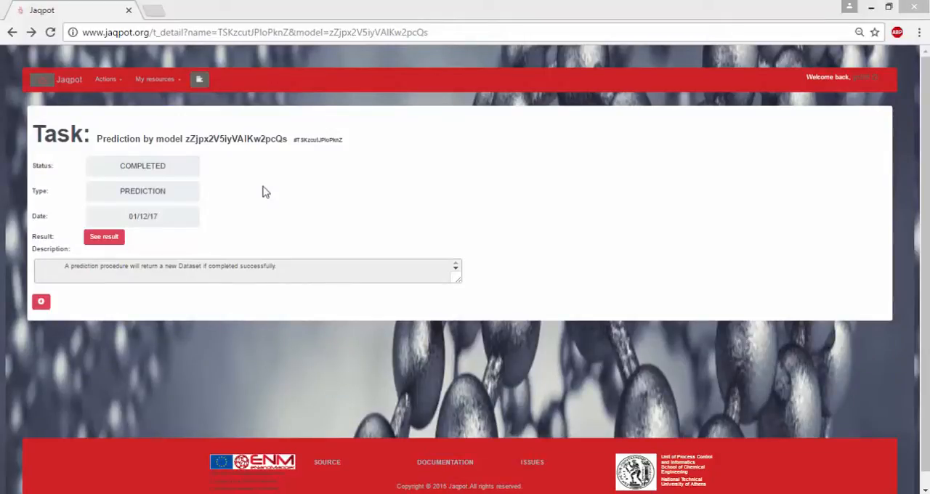
left_click(109, 241)
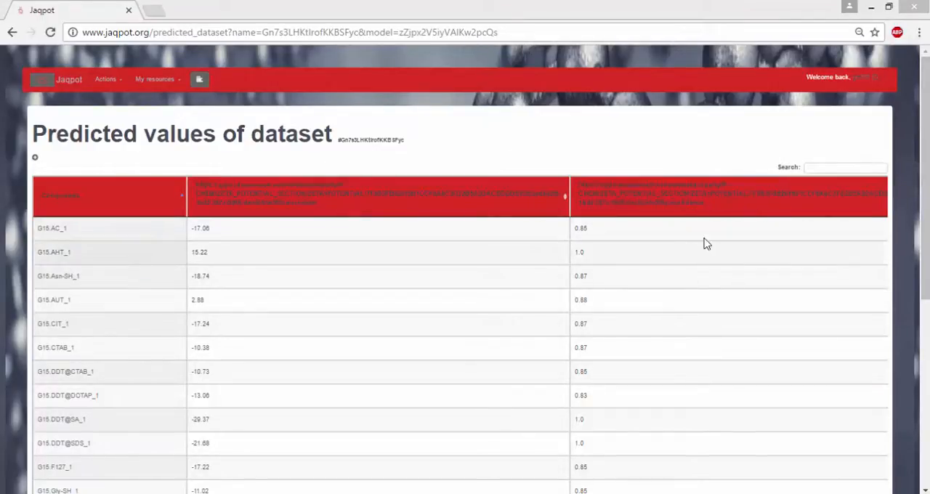
View the QPRF report of the third compound in the predicted values, G15.Asn-SH_1, and return to the home page
scroll(703, 243, "down", 5)
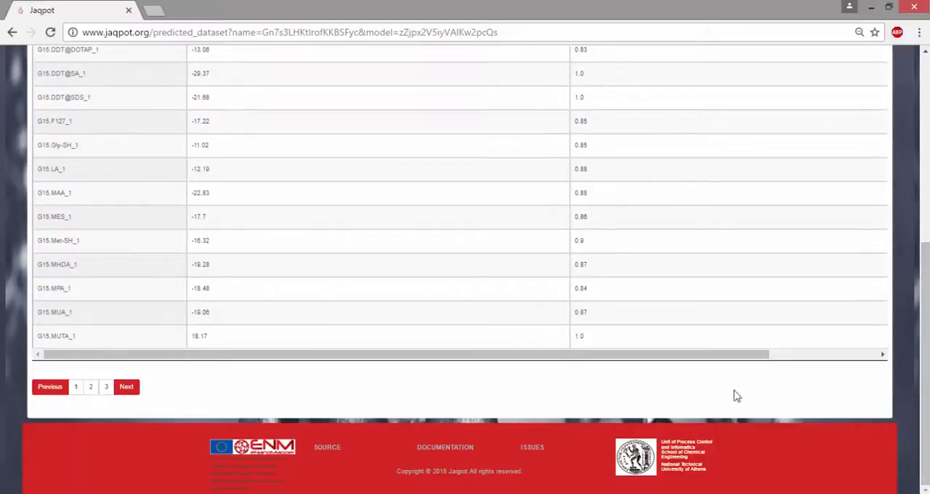
left_click_drag(718, 355, 855, 362)
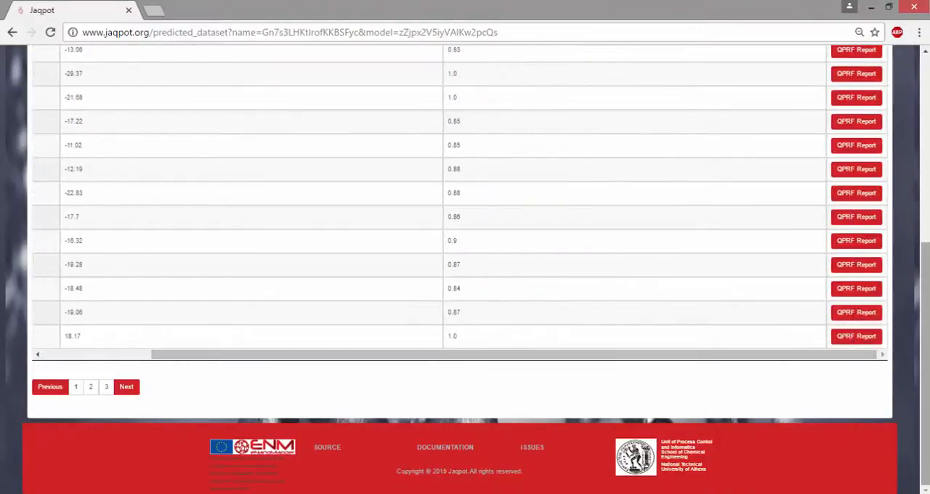
scroll(908, 178, "up", 4)
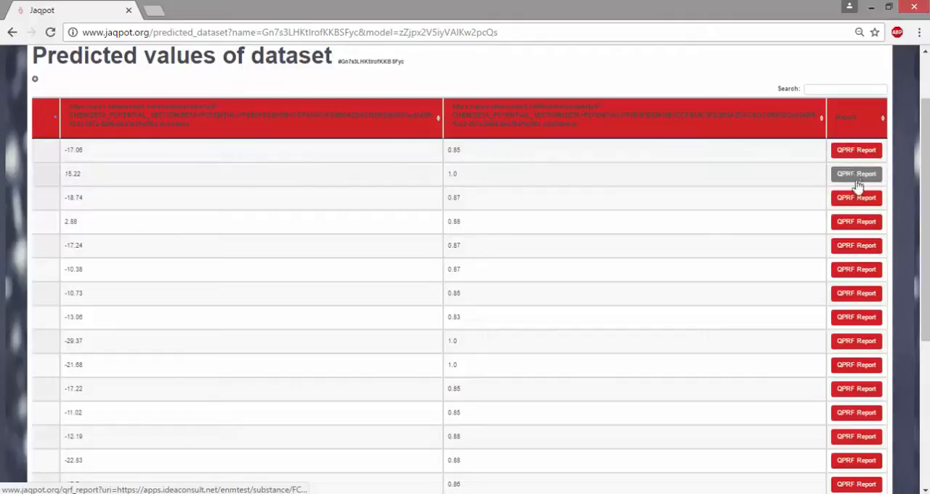
left_click(858, 201)
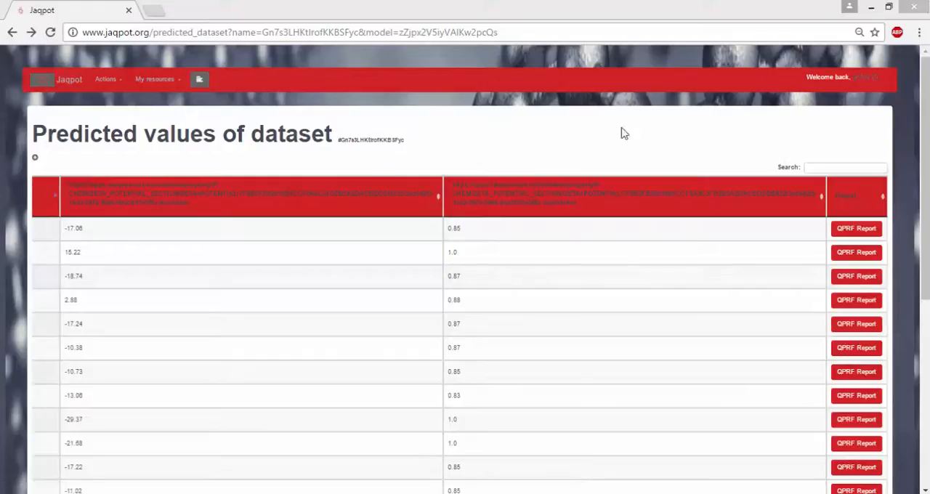
left_click(73, 87)
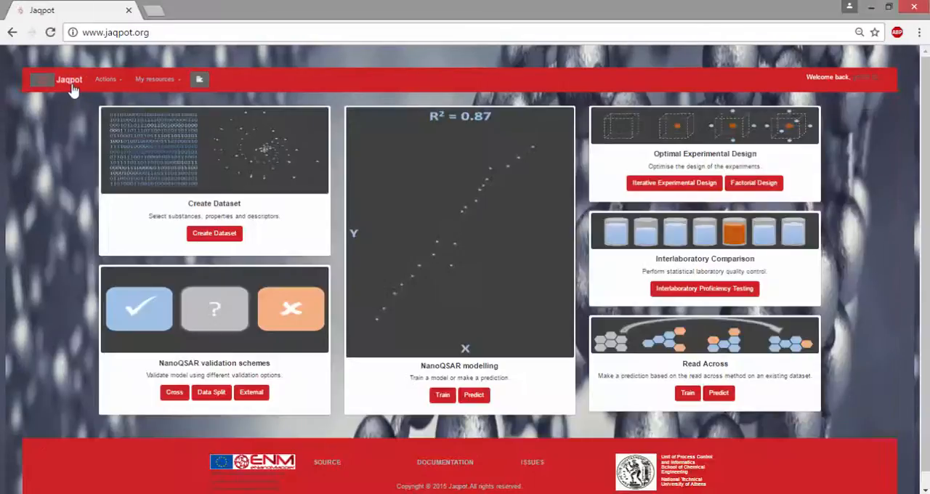